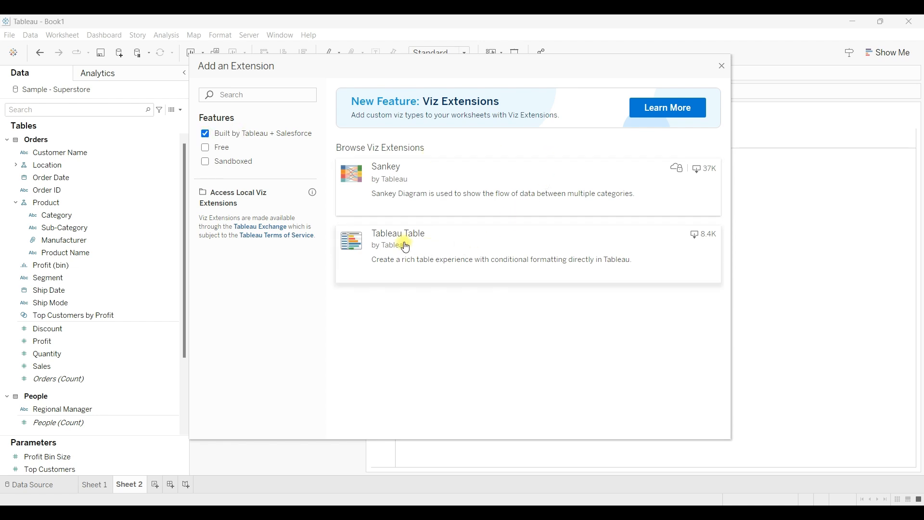
- Add the Tableau Table viz extension to the worksheet and allow it to run
{"action": "left_click", "coordinate": [473, 248]}
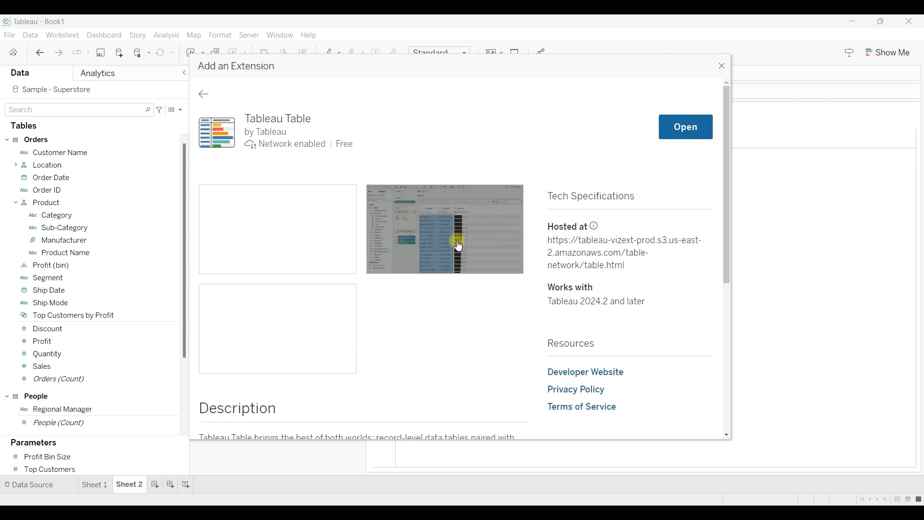
{"action": "scroll", "coordinate": [459, 250], "scroll_direction": "down", "scroll_amount": 6}
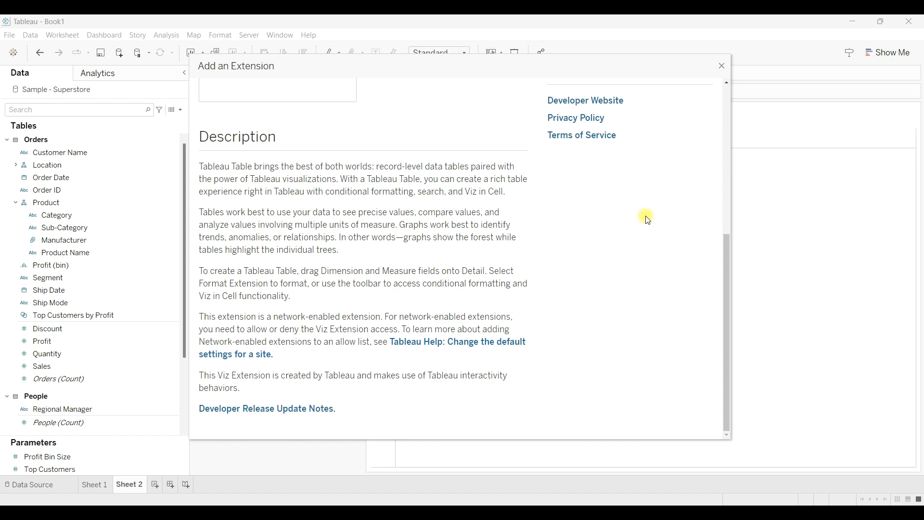
{"action": "left_click", "coordinate": [725, 96]}
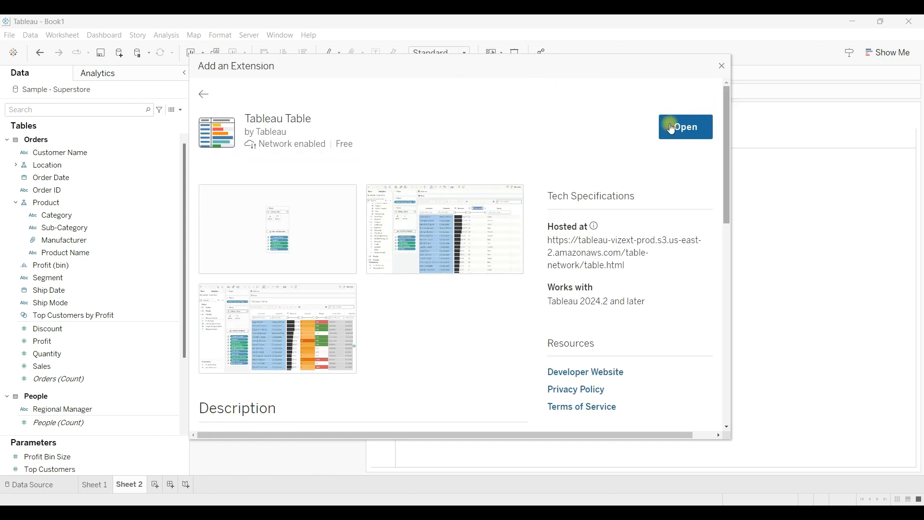
{"action": "left_click", "coordinate": [672, 128]}
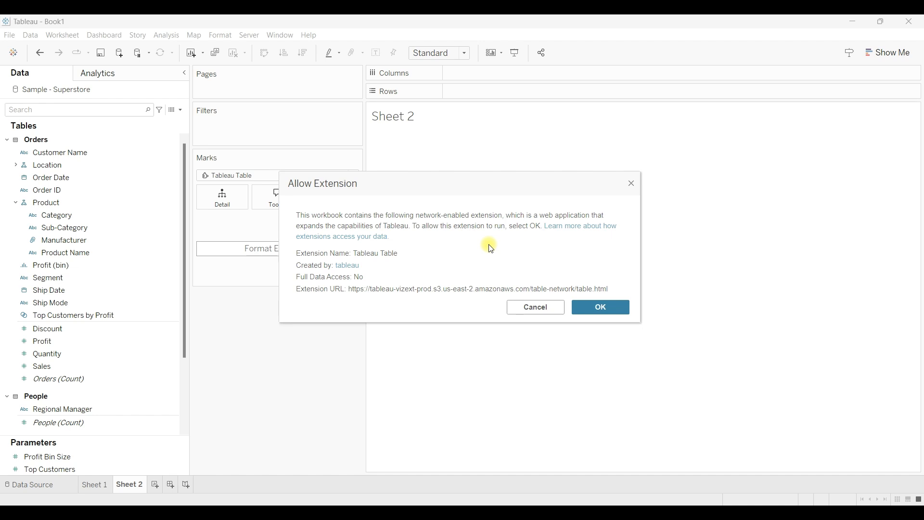
{"action": "left_click", "coordinate": [606, 307]}
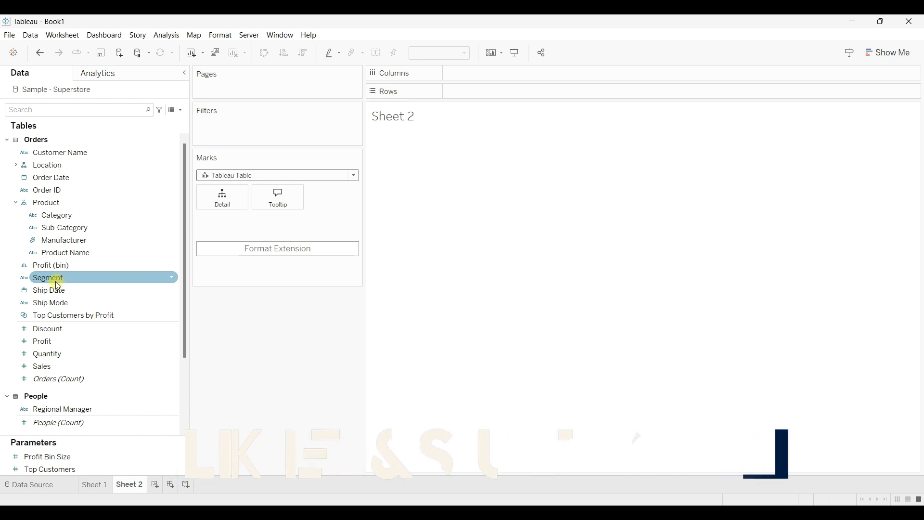
- Add Segment, Customer Name, Category and Sub-Category to the table's Detail in that order, with Category ahead of Sub-Category
{"action": "left_click_drag", "start_coordinate": [56, 281], "coordinate": [212, 199]}
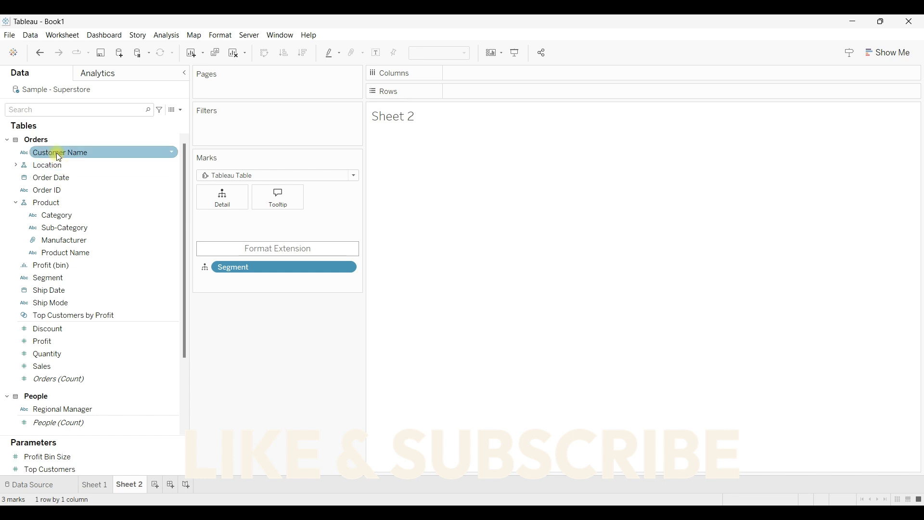
{"action": "left_click_drag", "start_coordinate": [57, 152], "coordinate": [203, 194]}
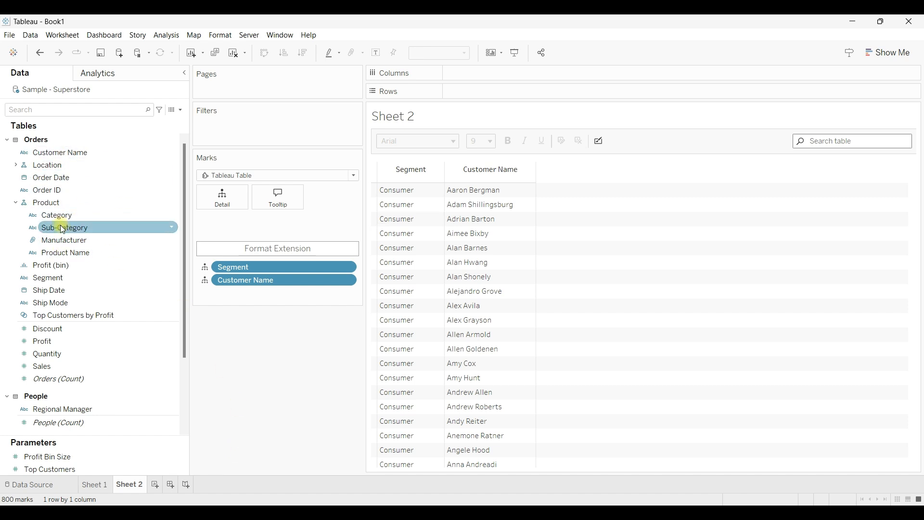
{"action": "left_click_drag", "start_coordinate": [62, 229], "coordinate": [222, 203]}
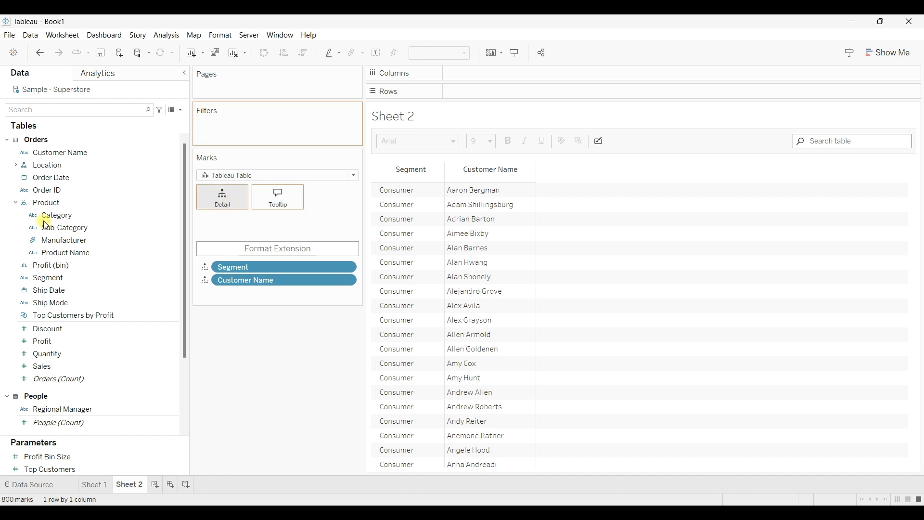
{"action": "left_click", "coordinate": [57, 216]}
{"action": "left_click_drag", "start_coordinate": [57, 216], "coordinate": [201, 199]}
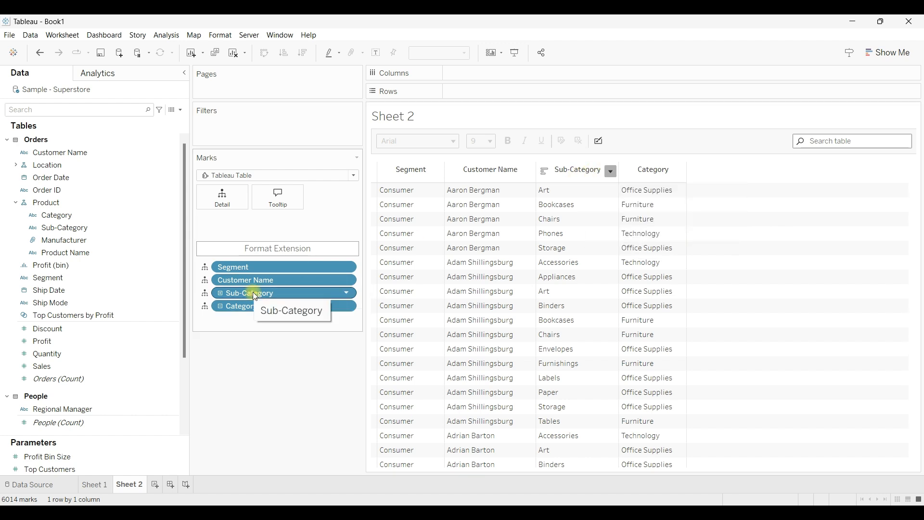
{"action": "left_click_drag", "start_coordinate": [252, 292], "coordinate": [248, 320]}
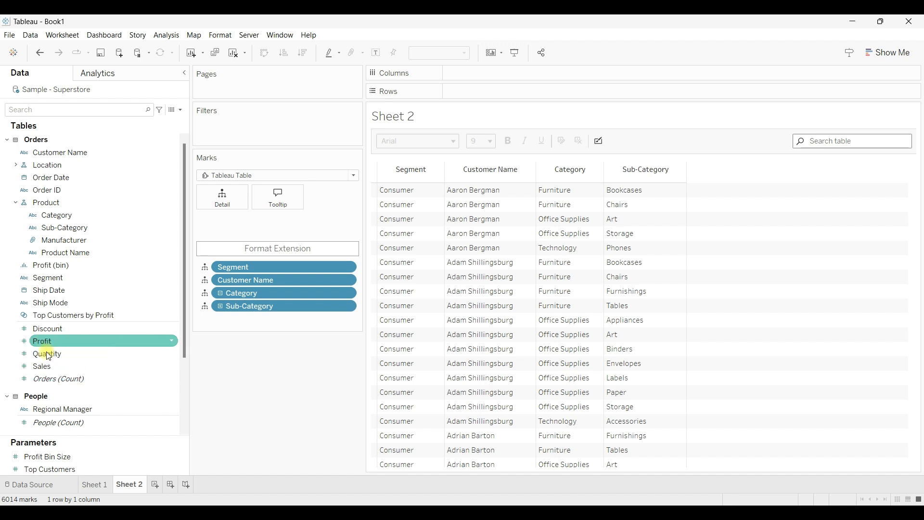
- Add the Sales, Quantity and Profit measures to the table's Detail
{"action": "mouse_move", "coordinate": [48, 364]}
{"action": "left_mouse_down"}
{"action": "mouse_move", "coordinate": [174, 296]}
{"action": "mouse_move", "coordinate": [223, 198]}
{"action": "left_mouse_up"}
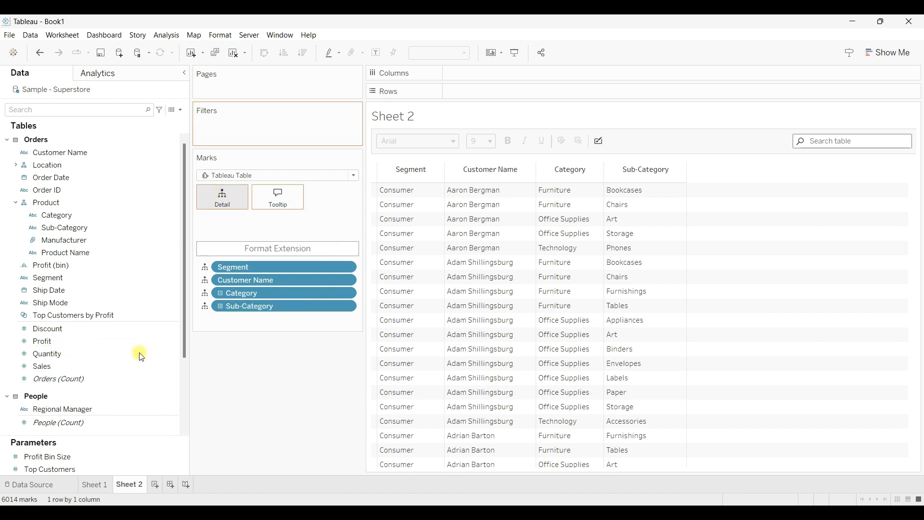
{"action": "mouse_move", "coordinate": [56, 353]}
{"action": "left_mouse_down"}
{"action": "mouse_move", "coordinate": [87, 339]}
{"action": "mouse_move", "coordinate": [224, 200]}
{"action": "left_mouse_up"}
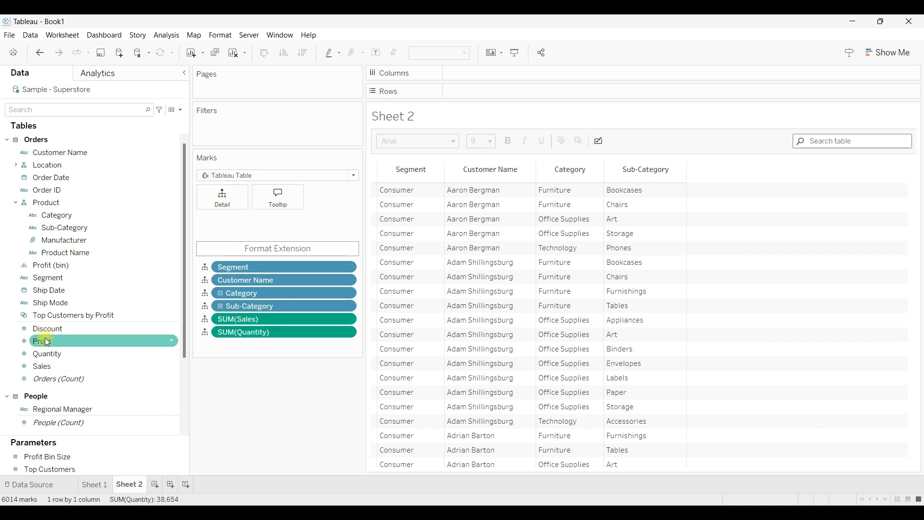
{"action": "left_click_drag", "start_coordinate": [45, 342], "coordinate": [224, 201]}
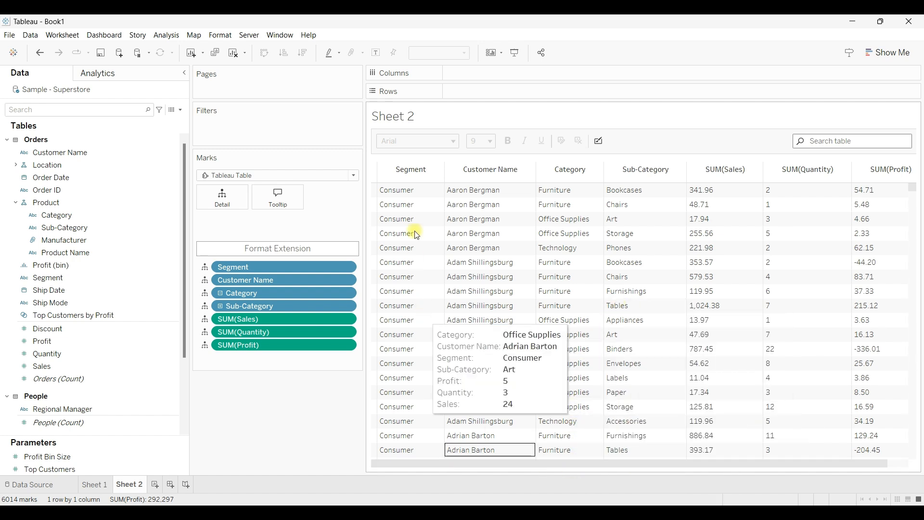
- Make the Segment column's text bold, without underlining
{"action": "left_click", "coordinate": [408, 172]}
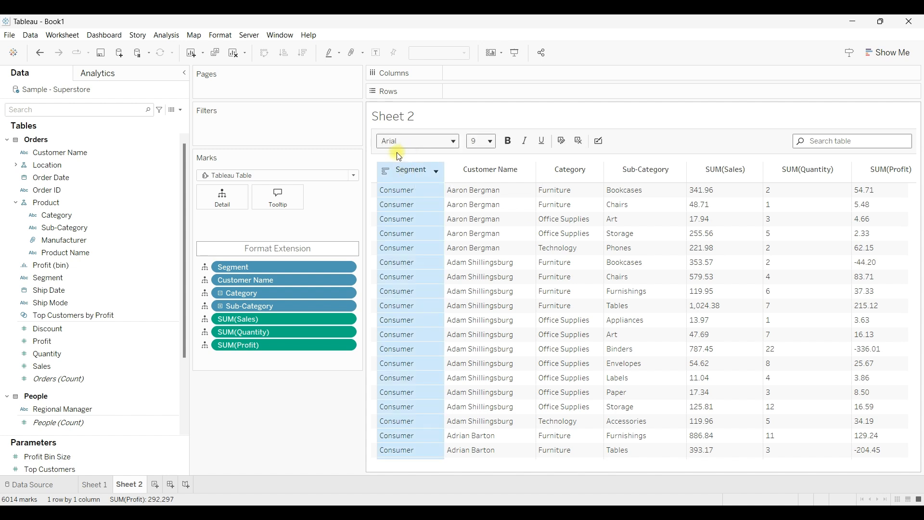
{"action": "left_click", "coordinate": [541, 140]}
{"action": "left_click", "coordinate": [509, 142]}
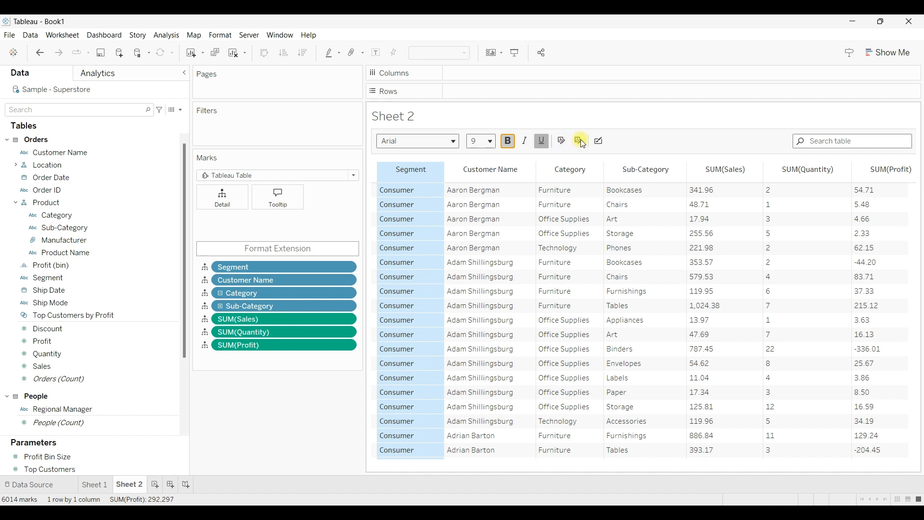
{"action": "left_click", "coordinate": [541, 141]}
- Format the Segment column with the Color Scale type and the Tableau 20 palette
{"action": "left_click", "coordinate": [562, 141]}
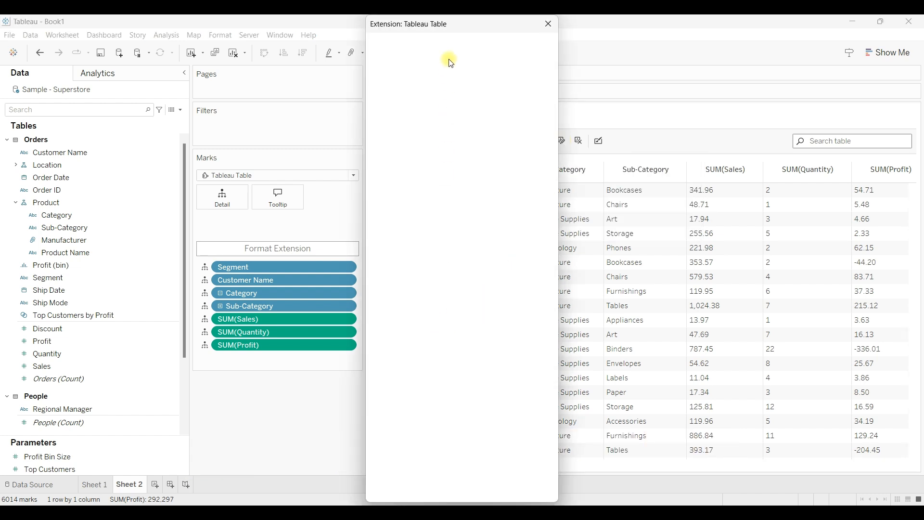
{"action": "left_click_drag", "start_coordinate": [457, 27], "coordinate": [636, 36]}
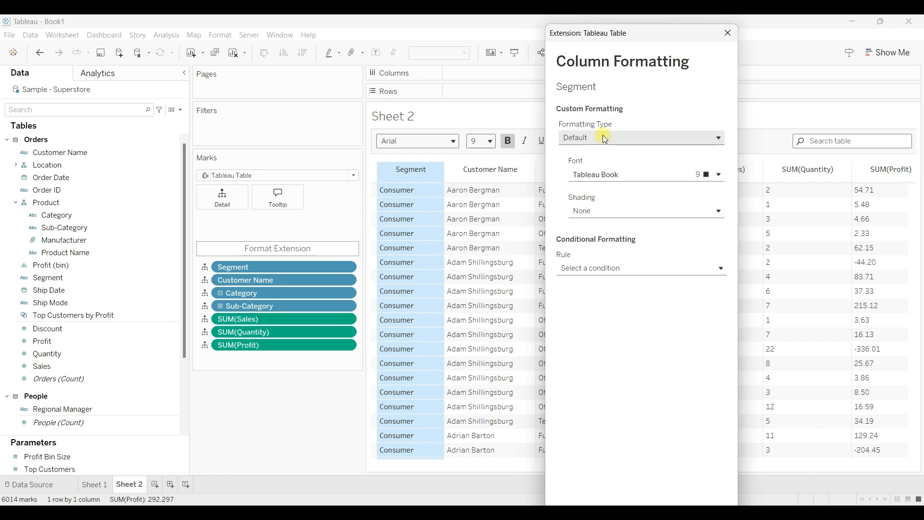
{"action": "left_click", "coordinate": [605, 139]}
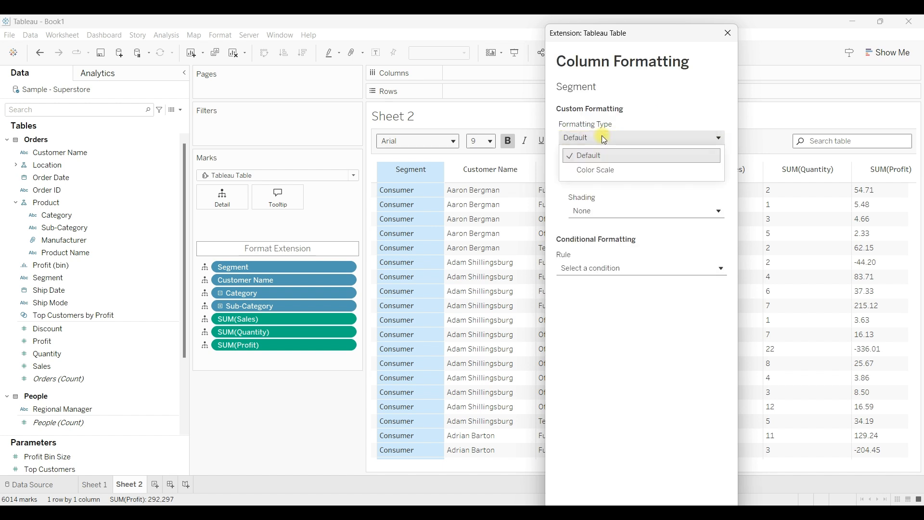
{"action": "left_click", "coordinate": [604, 171]}
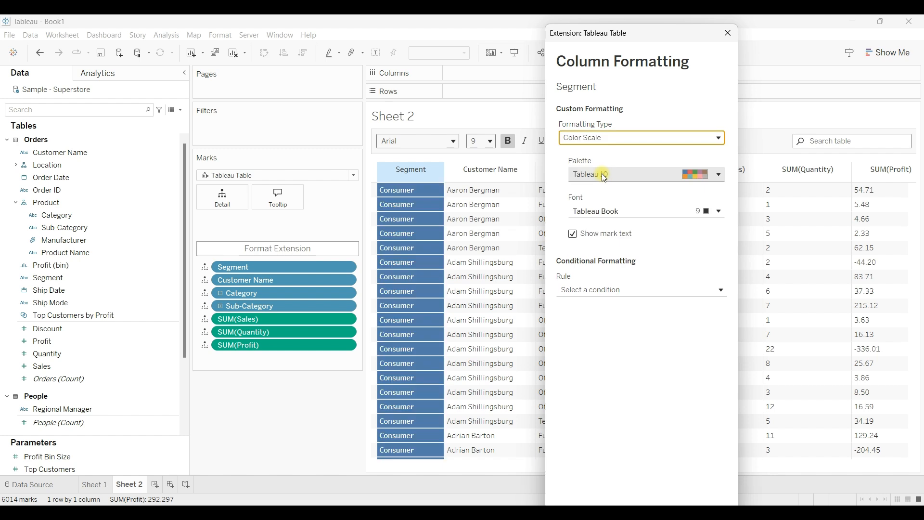
{"action": "left_click", "coordinate": [628, 176]}
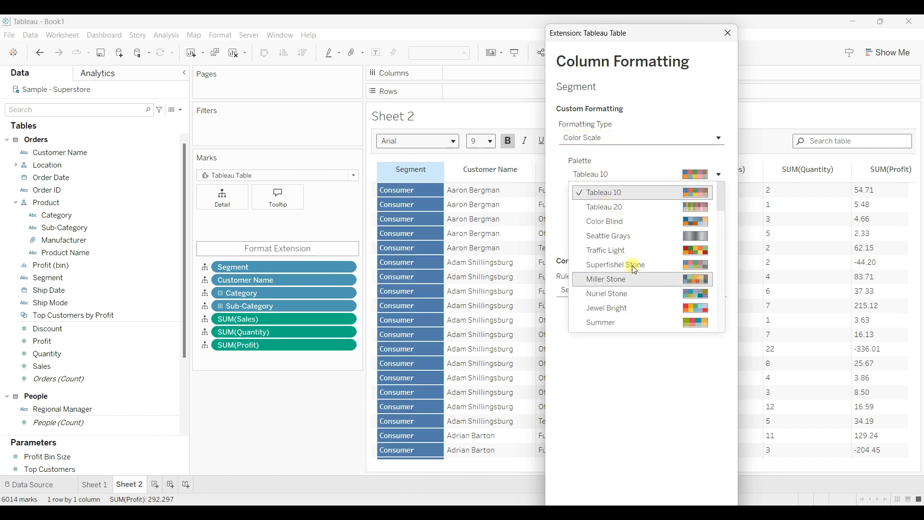
{"action": "left_click", "coordinate": [622, 206]}
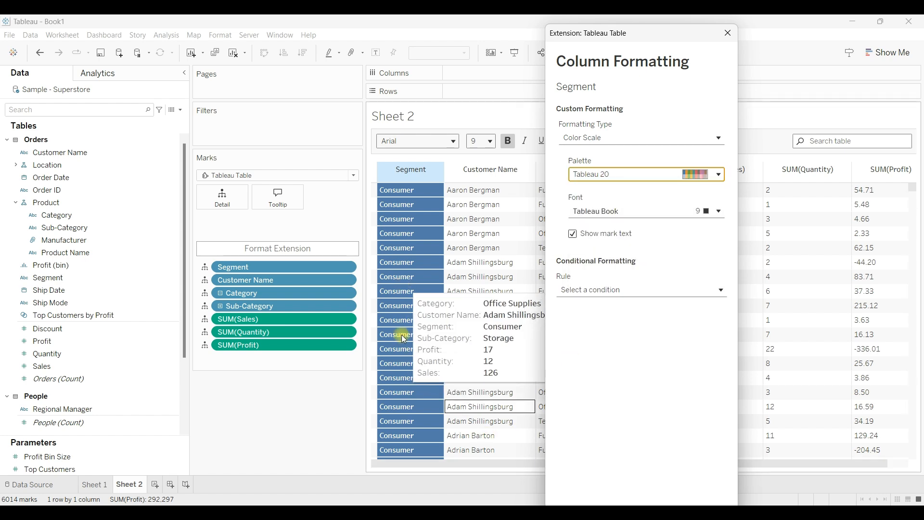
{"action": "left_click_drag", "start_coordinate": [912, 187], "coordinate": [913, 274]}
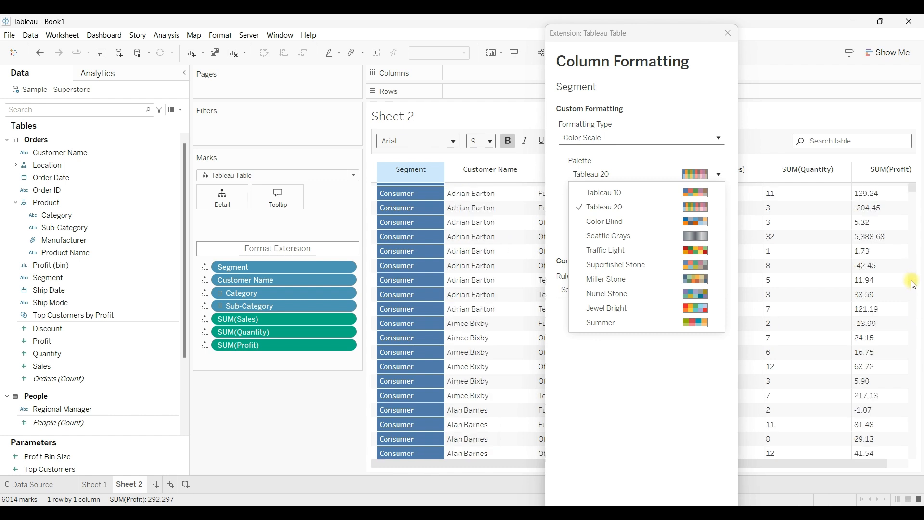
{"action": "left_click", "coordinate": [601, 399]}
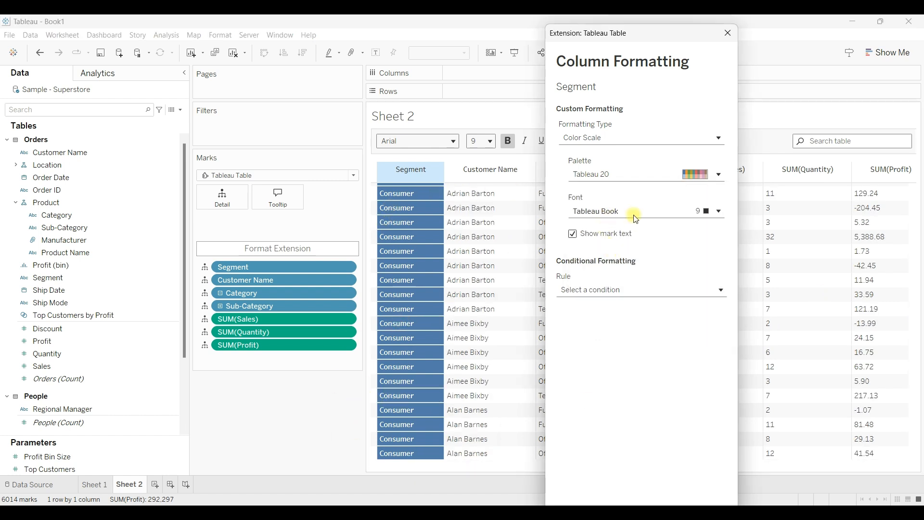
- Add a "Text contains" conditional formatting rule to the Segment column, leaving its value empty, and close the column formatting
{"action": "left_click", "coordinate": [599, 291]}
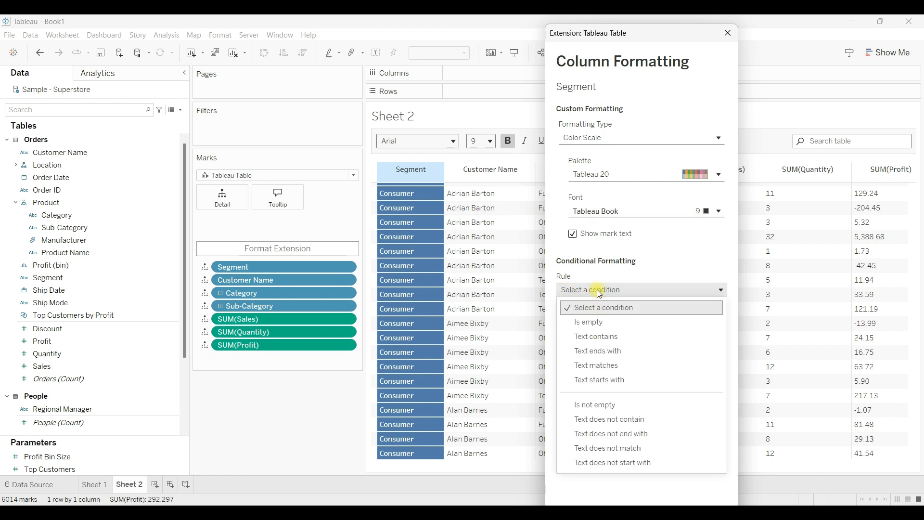
{"action": "left_click", "coordinate": [634, 448]}
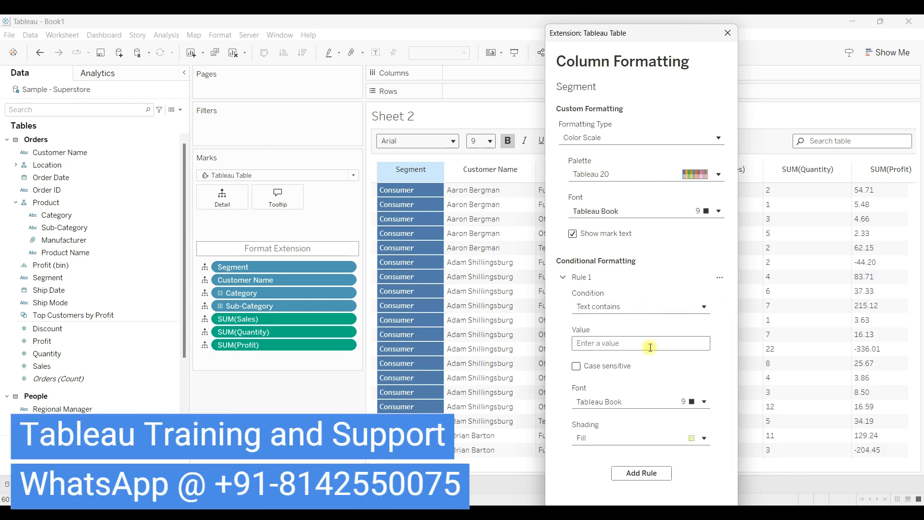
{"action": "left_click", "coordinate": [652, 342]}
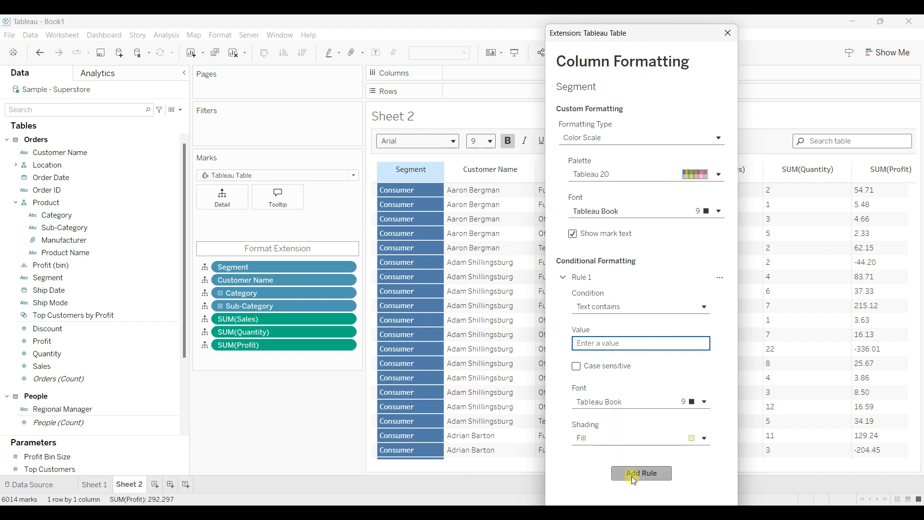
{"action": "left_click", "coordinate": [610, 441]}
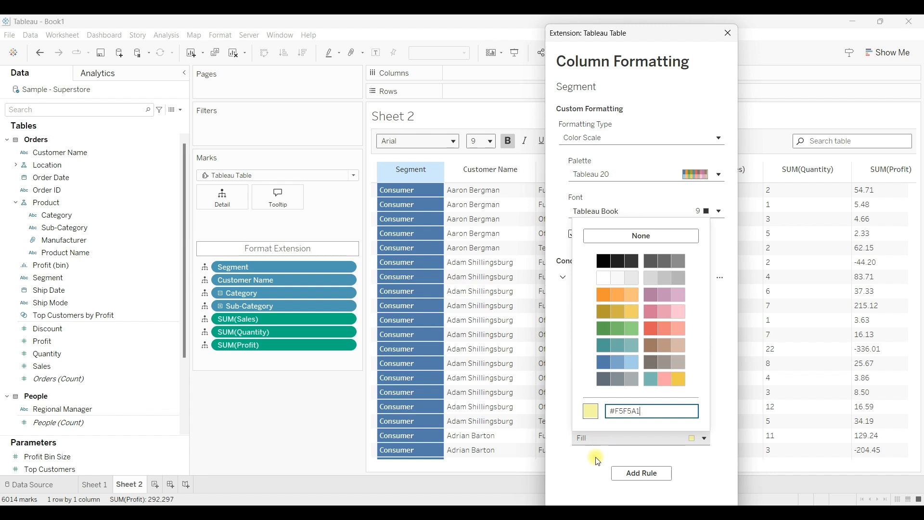
{"action": "left_click", "coordinate": [579, 473]}
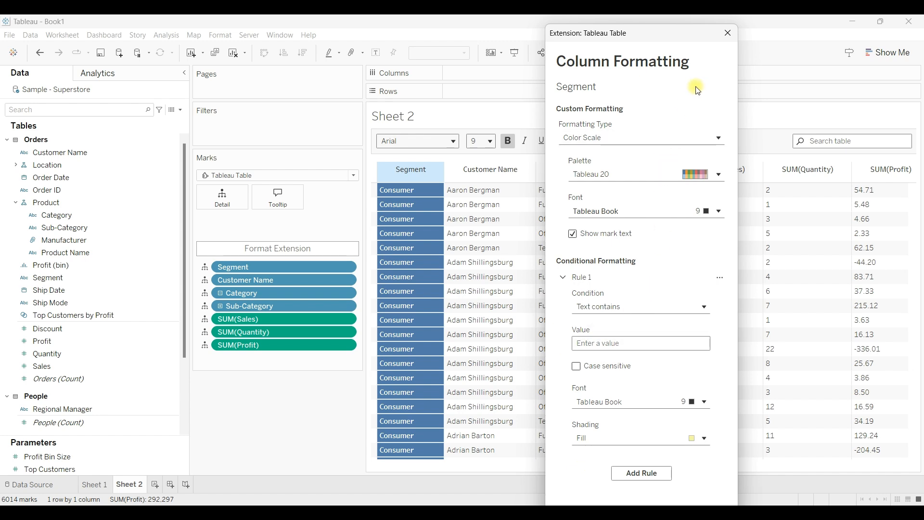
{"action": "left_click", "coordinate": [728, 34]}
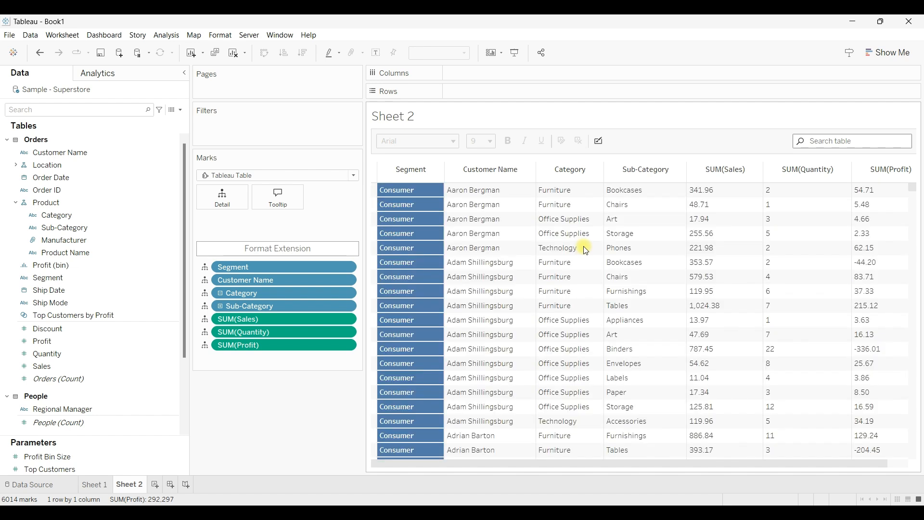
- Format the SUM(Sales) column with the Data Bars type and show the mark text
{"action": "left_click", "coordinate": [583, 249]}
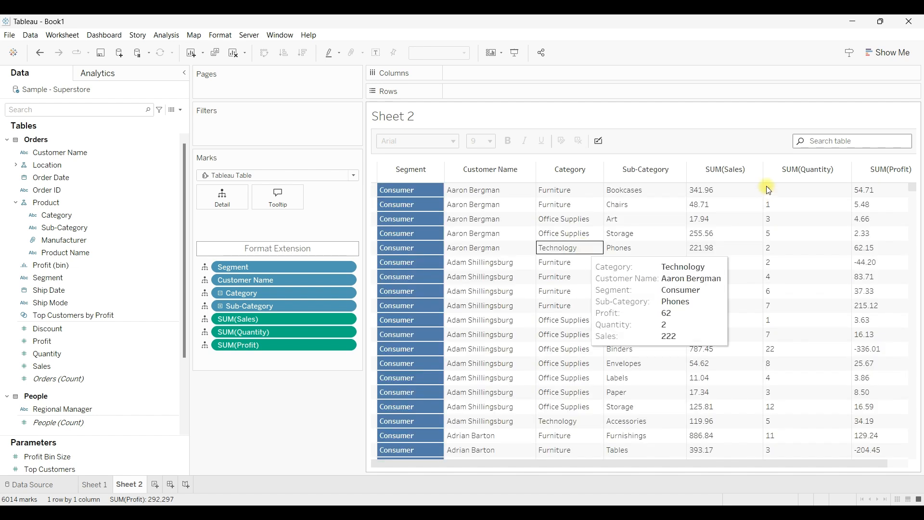
{"action": "left_click", "coordinate": [717, 170]}
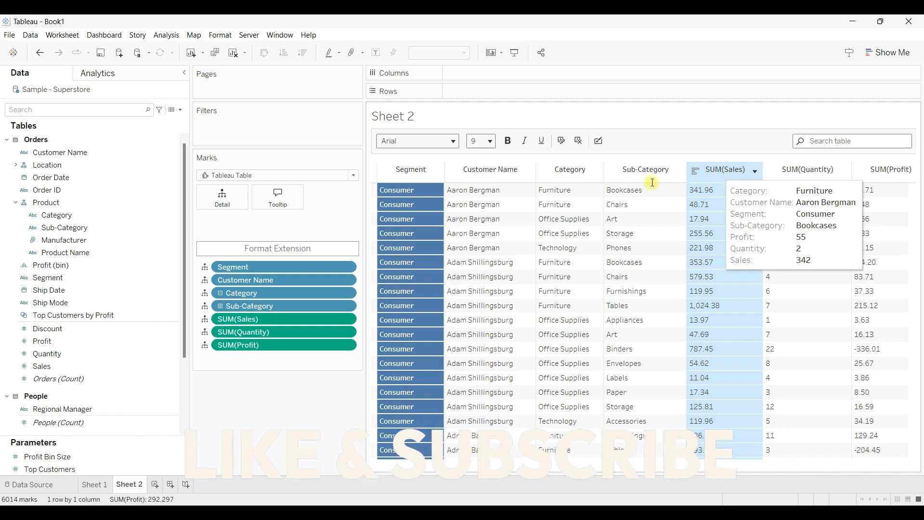
{"action": "left_click", "coordinate": [563, 144]}
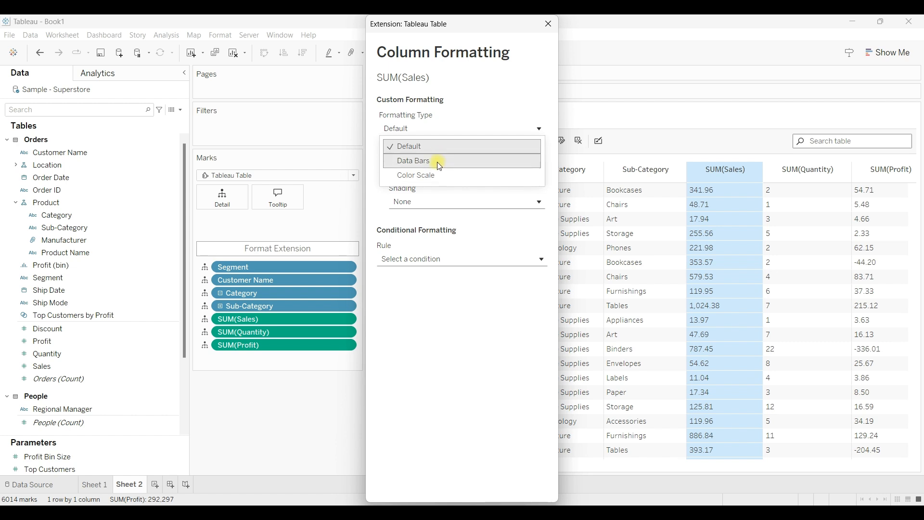
{"action": "left_click", "coordinate": [439, 161]}
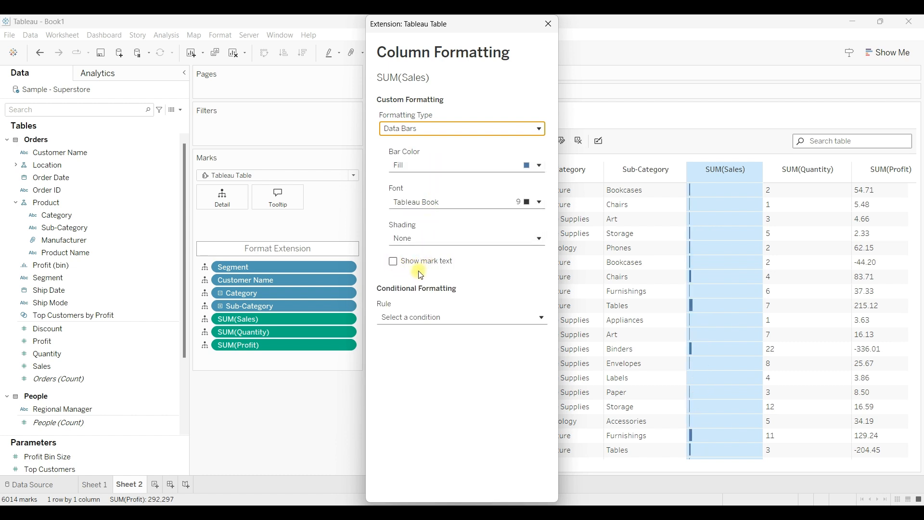
{"action": "left_click", "coordinate": [393, 262]}
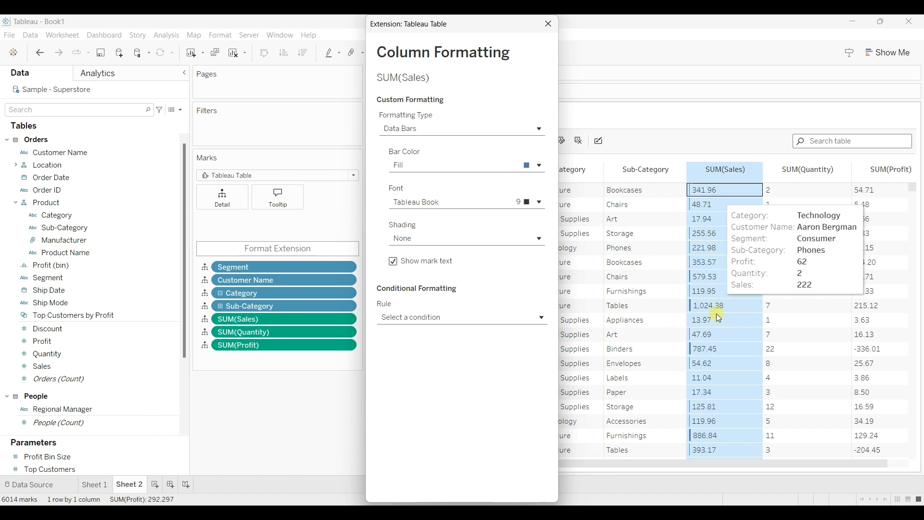
- Set the bar color of the SUM(Sales) data bars to light orange
{"action": "left_click", "coordinate": [429, 170]}
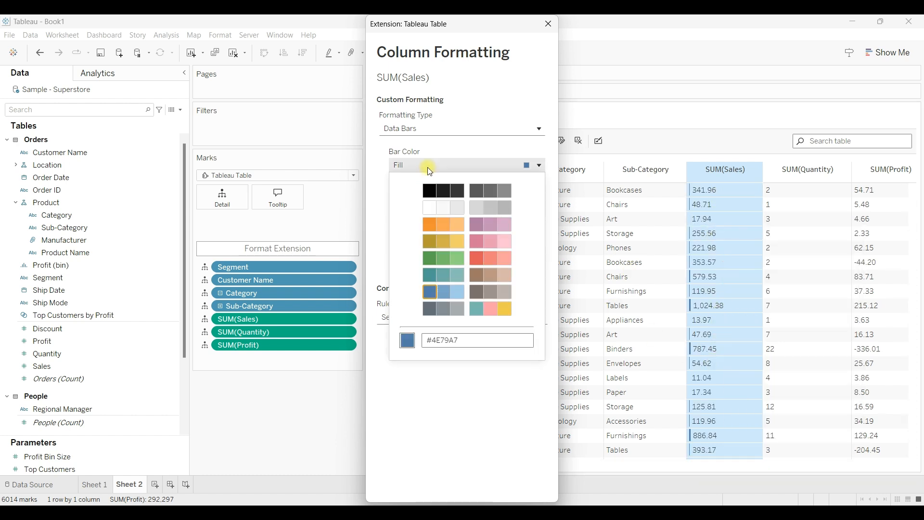
{"action": "left_click", "coordinate": [457, 225]}
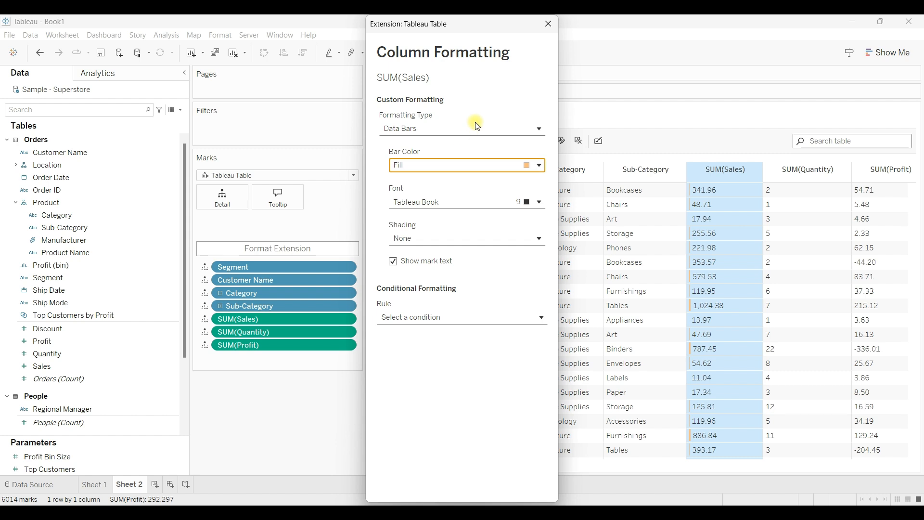
{"action": "left_click", "coordinate": [484, 101]}
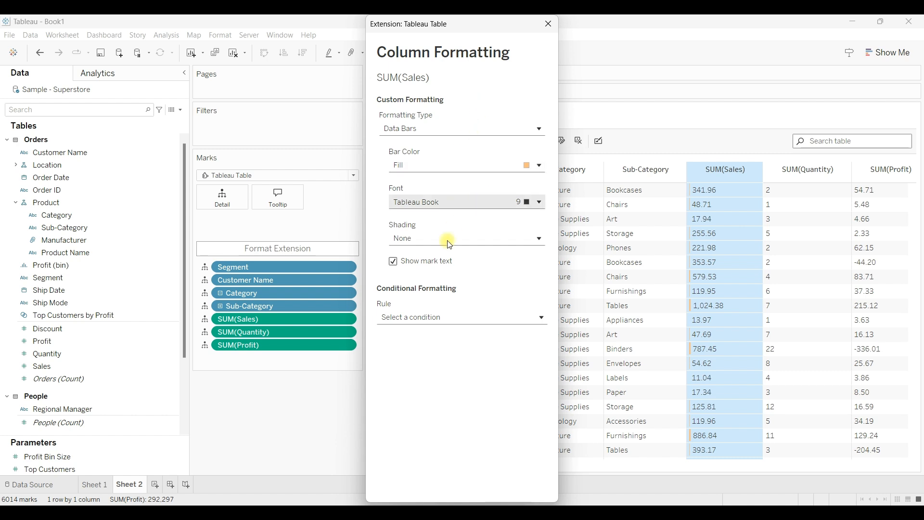
- Add a "Greater than" 100 conditional formatting rule to the SUM(Sales) column
{"action": "left_click", "coordinate": [431, 318]}
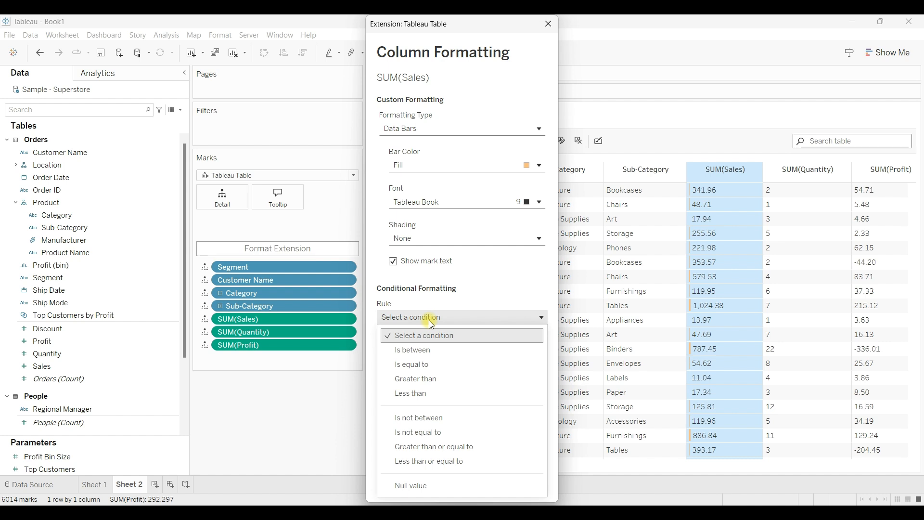
{"action": "left_click", "coordinate": [434, 380]}
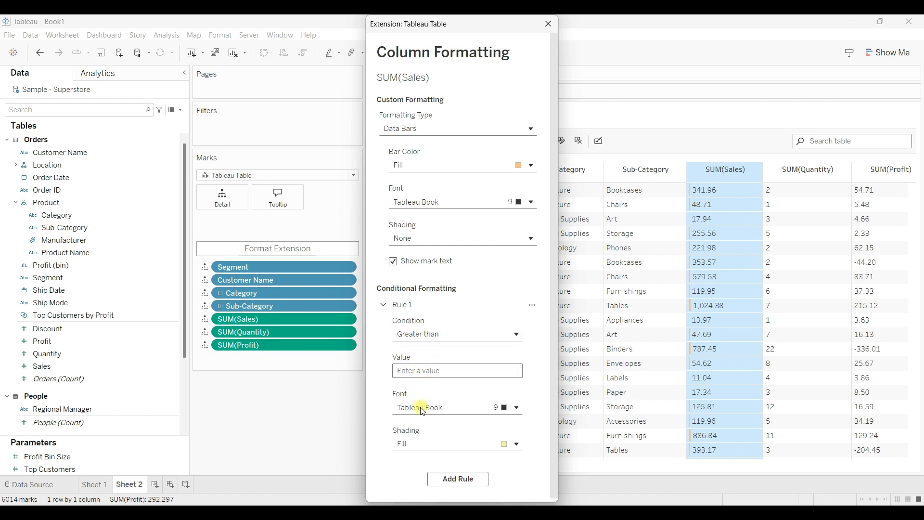
{"action": "left_click", "coordinate": [414, 369]}
{"action": "type", "text": "100"}
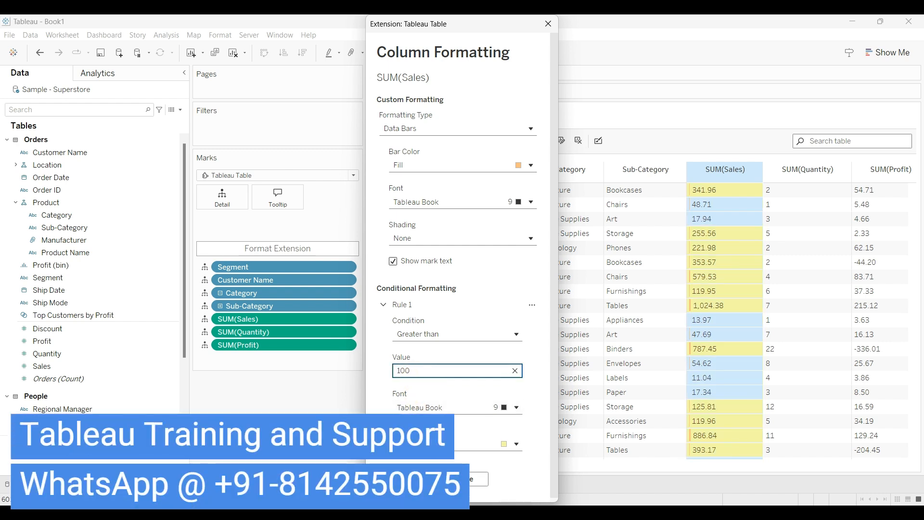
{"action": "scroll", "coordinate": [488, 473], "scroll_direction": "down", "scroll_amount": 1}
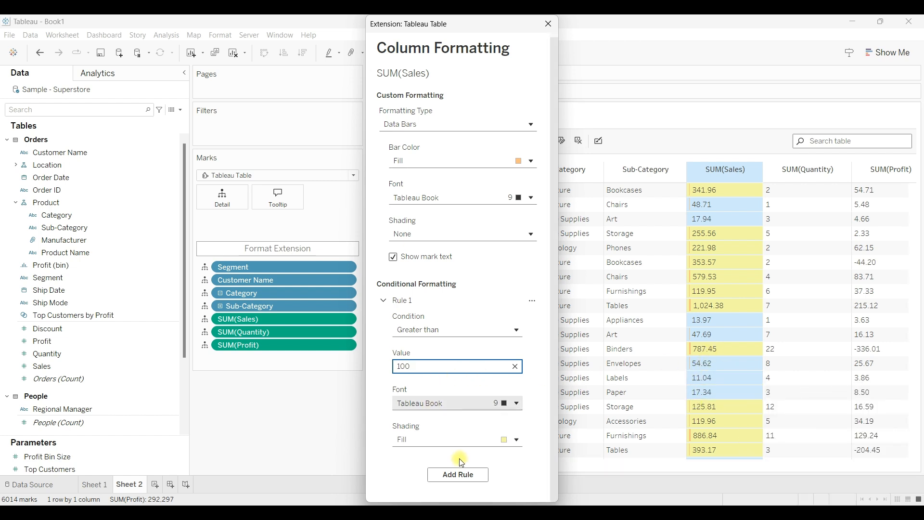
- Add a second conditional formatting rule to SUM(Sales) without choosing a condition, and close the column formatting
{"action": "left_click", "coordinate": [460, 477]}
{"action": "scroll", "coordinate": [468, 385], "scroll_direction": "down", "scroll_amount": 3}
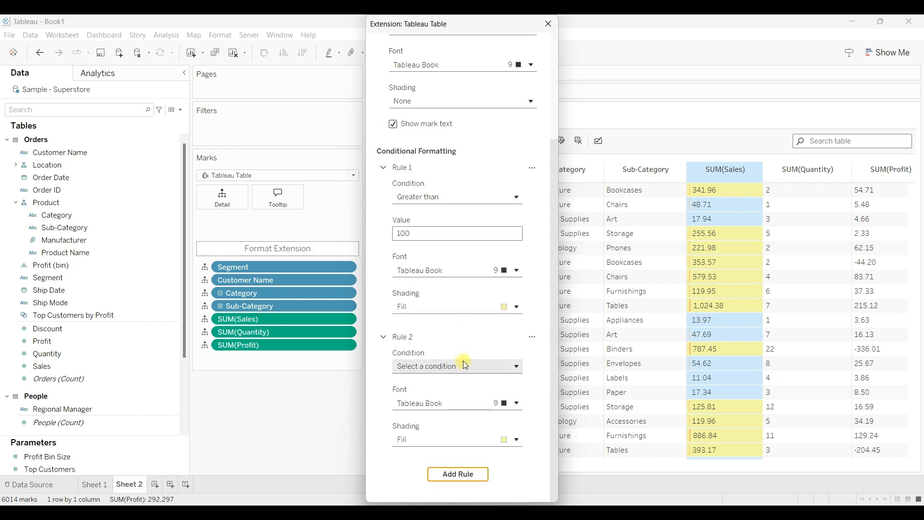
{"action": "scroll", "coordinate": [462, 361], "scroll_direction": "up", "scroll_amount": 3}
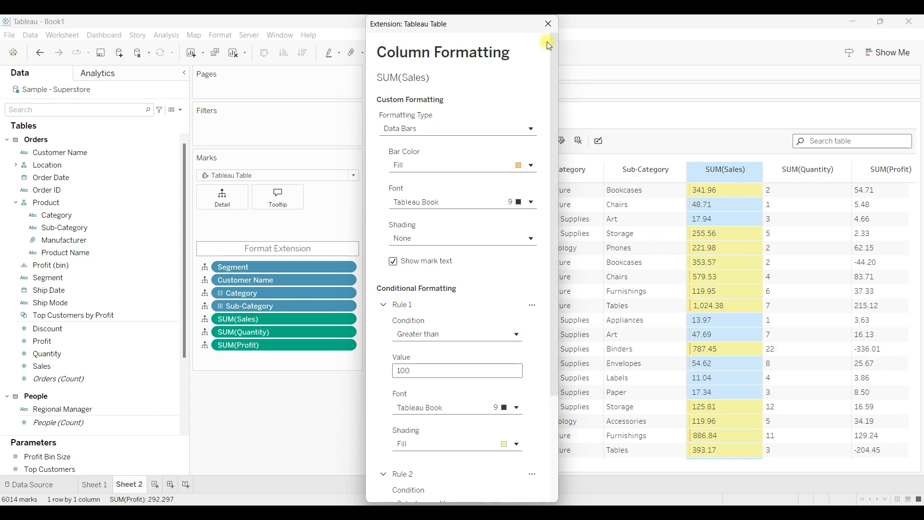
{"action": "left_click", "coordinate": [548, 24]}
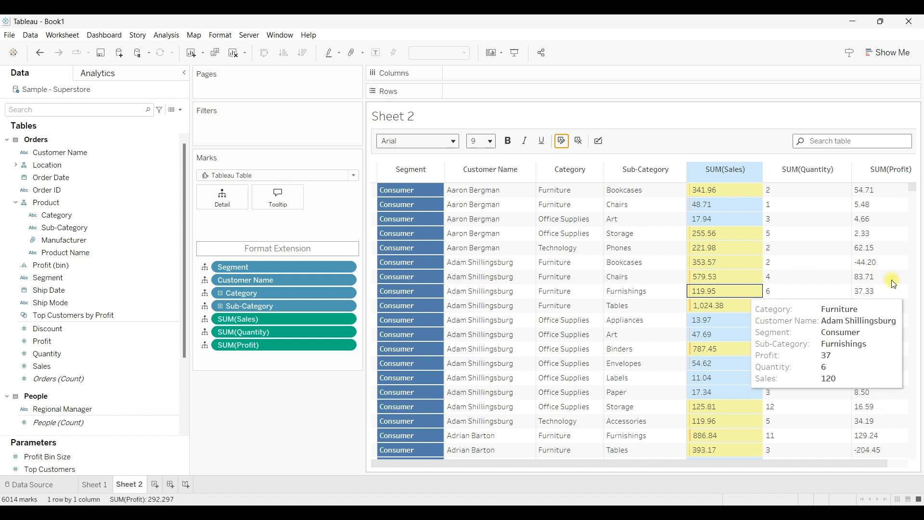
- Select the SUM(Quantity) column and then the SUM(Profit) column of the table
{"action": "left_click_drag", "start_coordinate": [770, 463], "coordinate": [832, 466]}
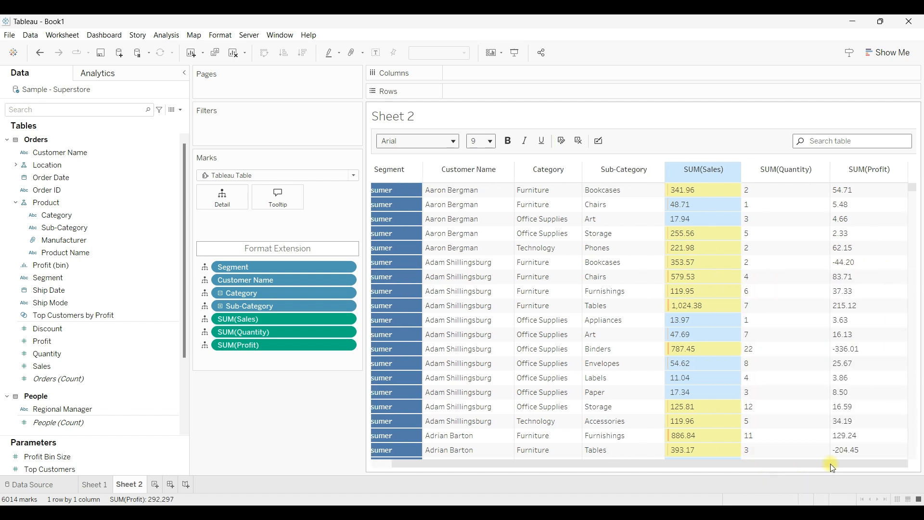
{"action": "left_click", "coordinate": [778, 170]}
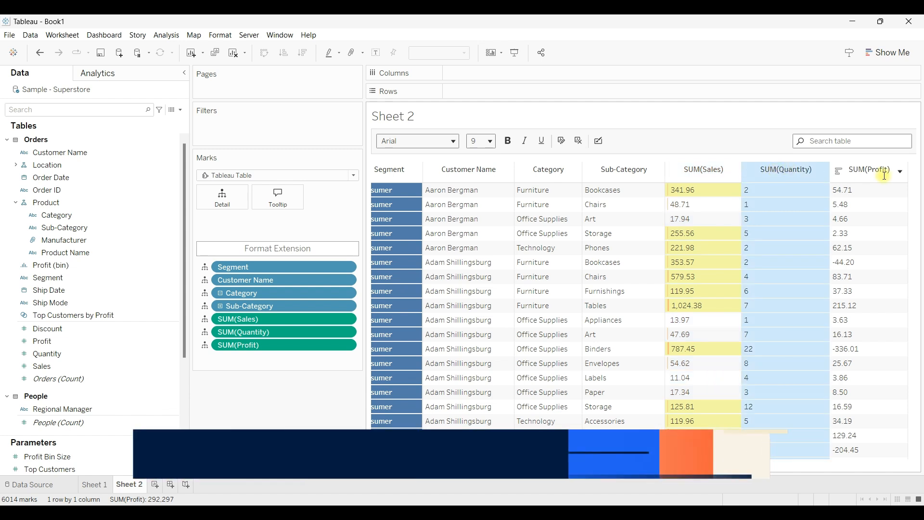
{"action": "left_click", "coordinate": [865, 177]}
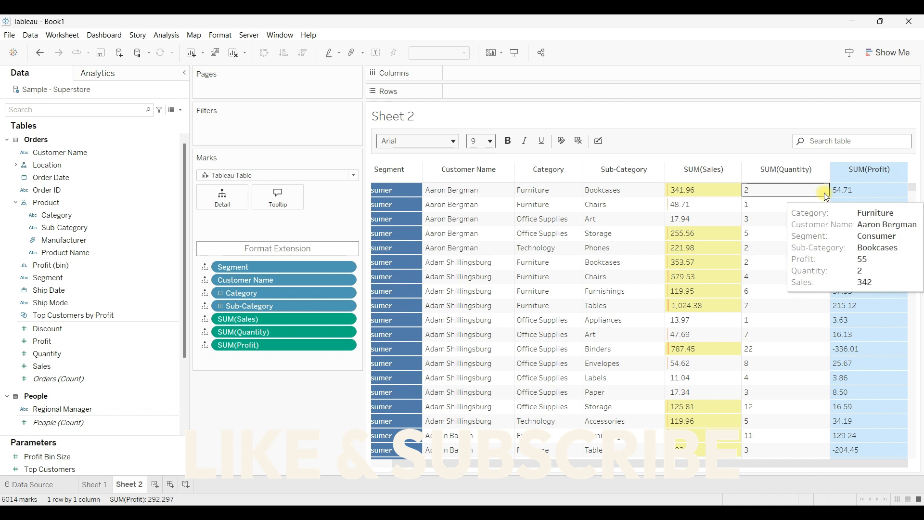
- Search the table for "off"
{"action": "left_click", "coordinate": [830, 140]}
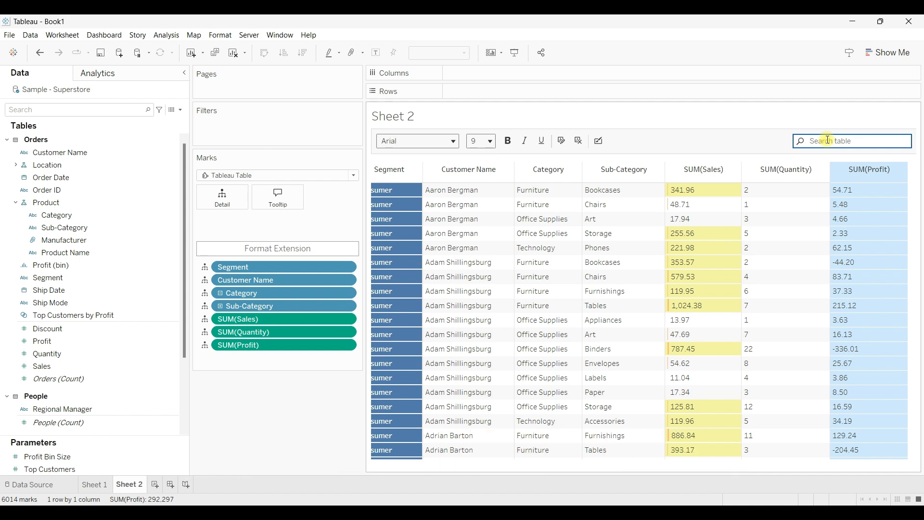
{"action": "type", "text": "off"}
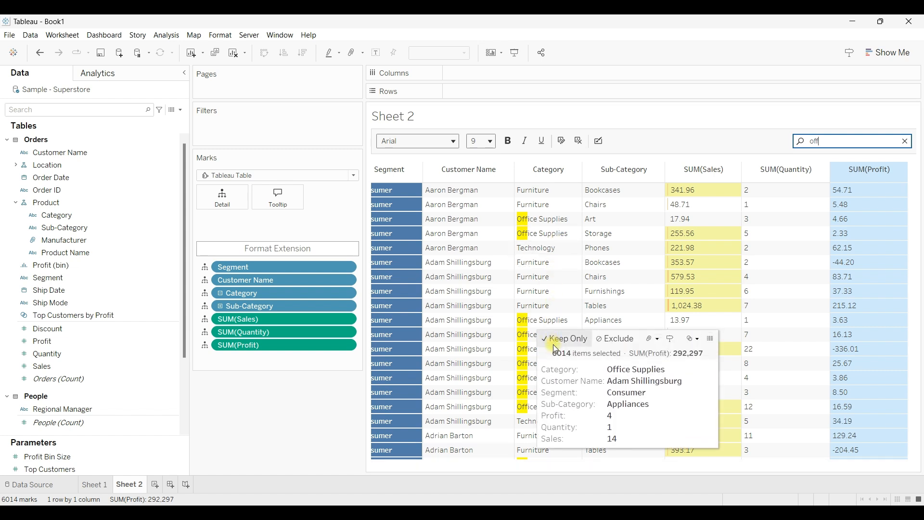
{"action": "left_click", "coordinate": [624, 141]}
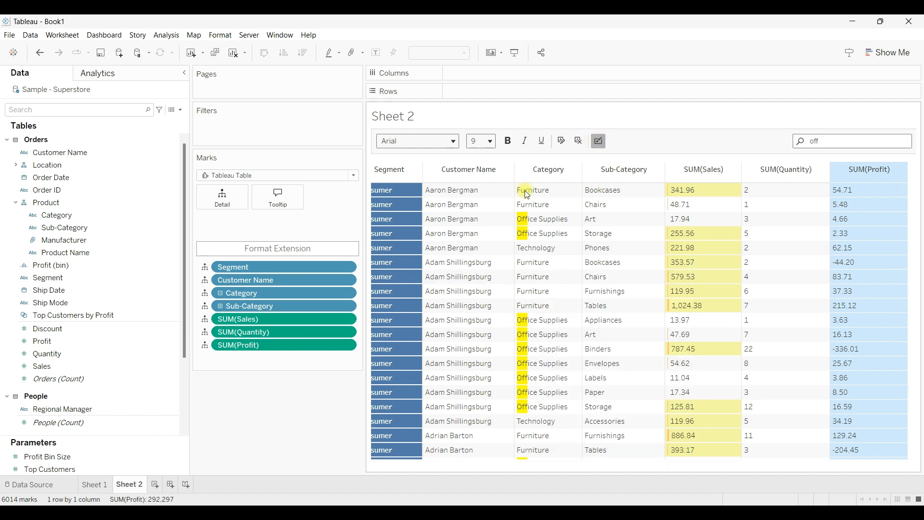
- Open the table extension's format settings, move them clear of the column headers, and enable Show Column Filters
{"action": "left_click", "coordinate": [307, 254]}
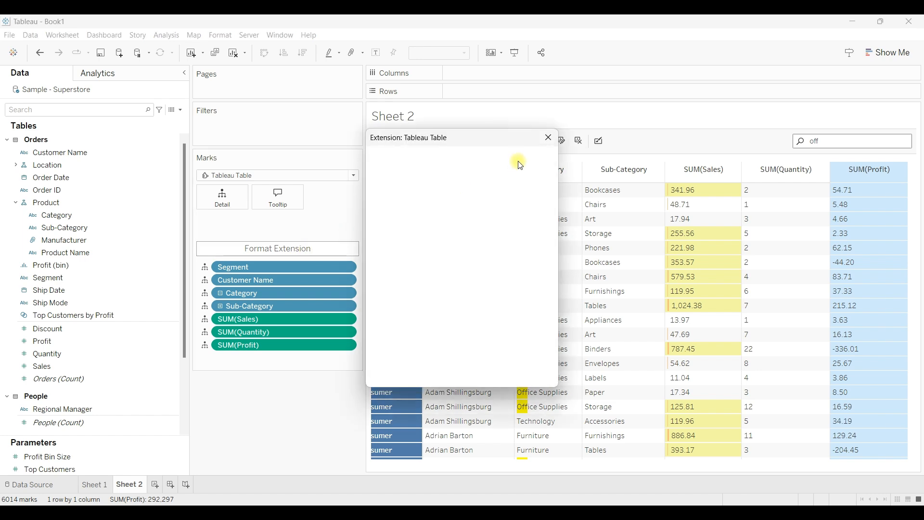
{"action": "left_click_drag", "start_coordinate": [484, 138], "coordinate": [787, 139]}
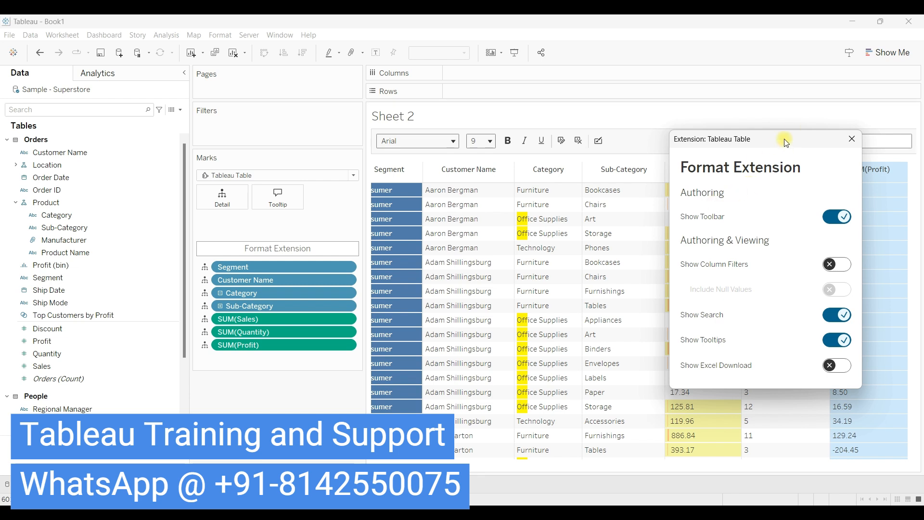
{"action": "left_click_drag", "start_coordinate": [787, 140], "coordinate": [791, 118]}
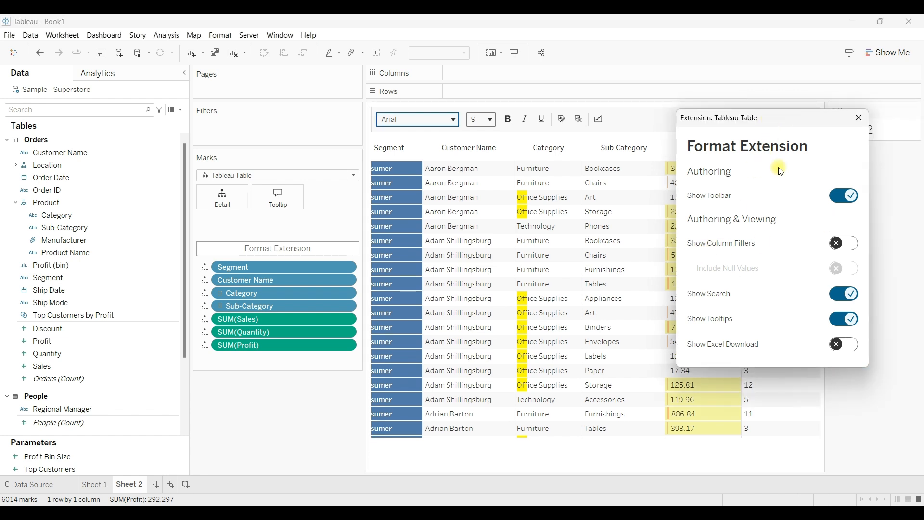
{"action": "left_click_drag", "start_coordinate": [765, 120], "coordinate": [683, 201]}
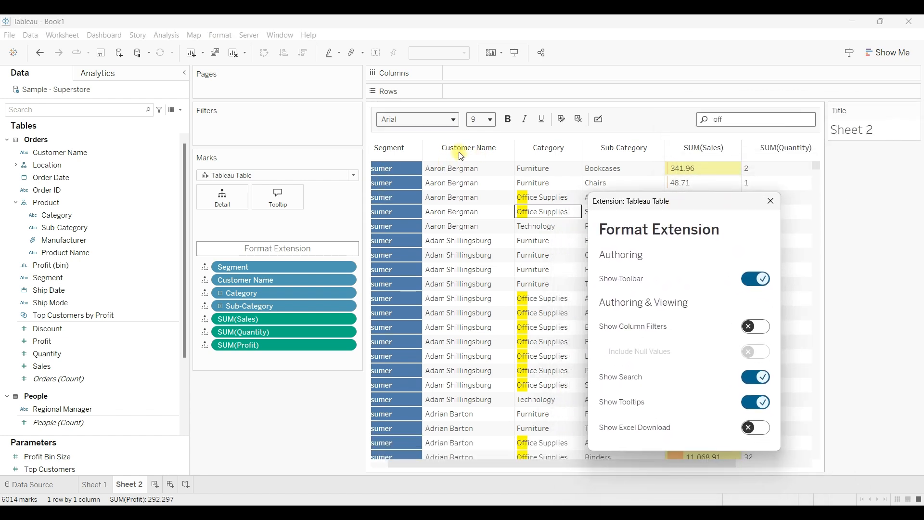
{"action": "left_click", "coordinate": [756, 327]}
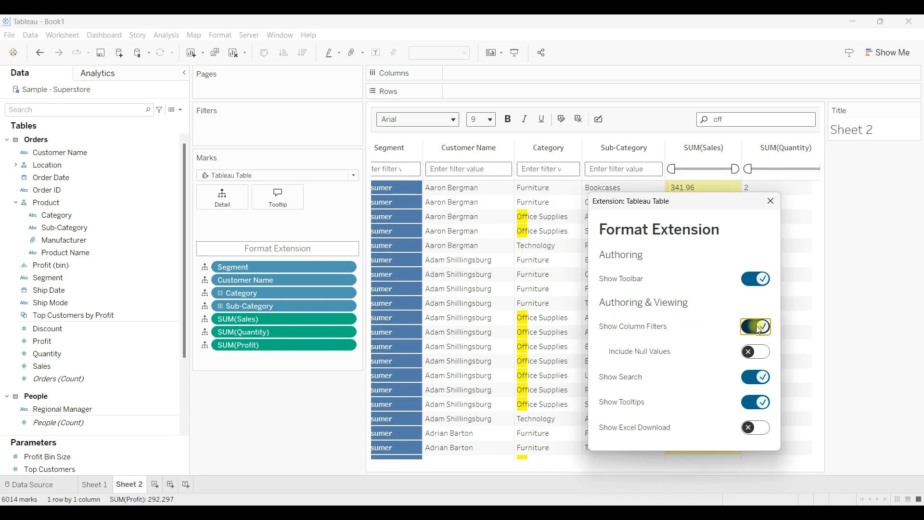
- Leave the text column filters empty and raise the minimum of the SUM(Sales) range filter by about a fifth of its range
{"action": "left_click", "coordinate": [392, 172]}
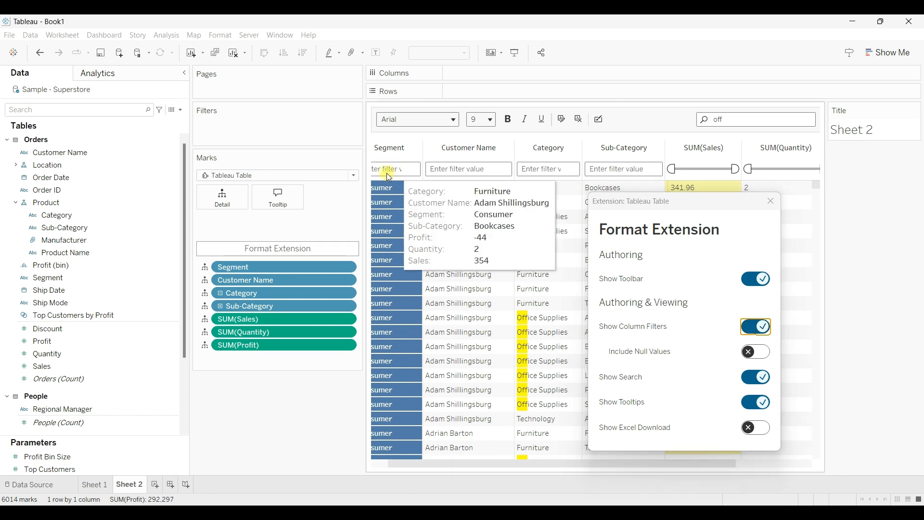
{"action": "left_click", "coordinate": [462, 169]}
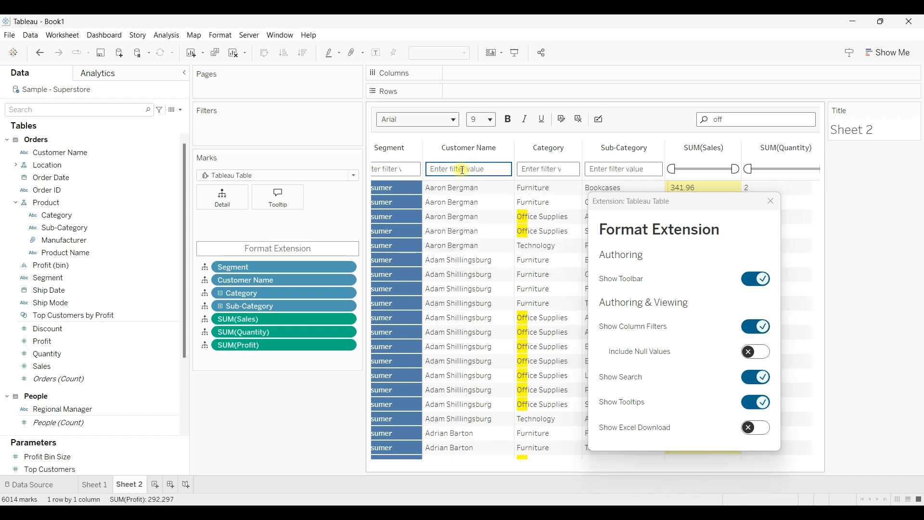
{"action": "left_click", "coordinate": [538, 167]}
{"action": "left_click", "coordinate": [612, 168]}
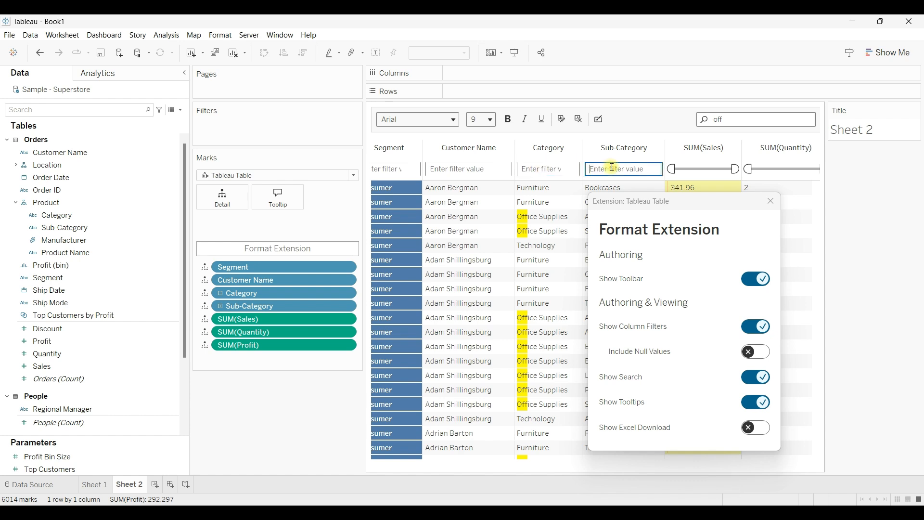
{"action": "left_click_drag", "start_coordinate": [672, 174], "coordinate": [687, 172]}
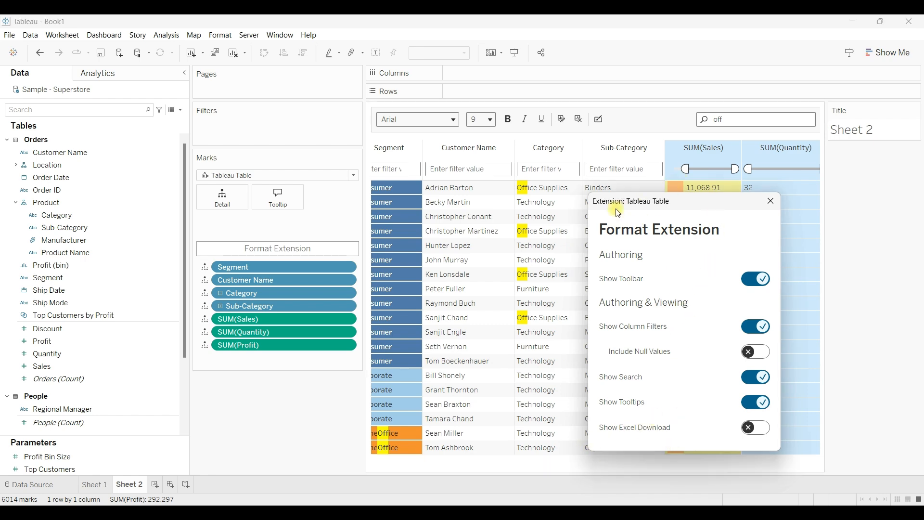
- Enable Show Excel Download and Include Null Values for the table extension, and close its format settings
{"action": "left_click_drag", "start_coordinate": [636, 204], "coordinate": [349, 181]}
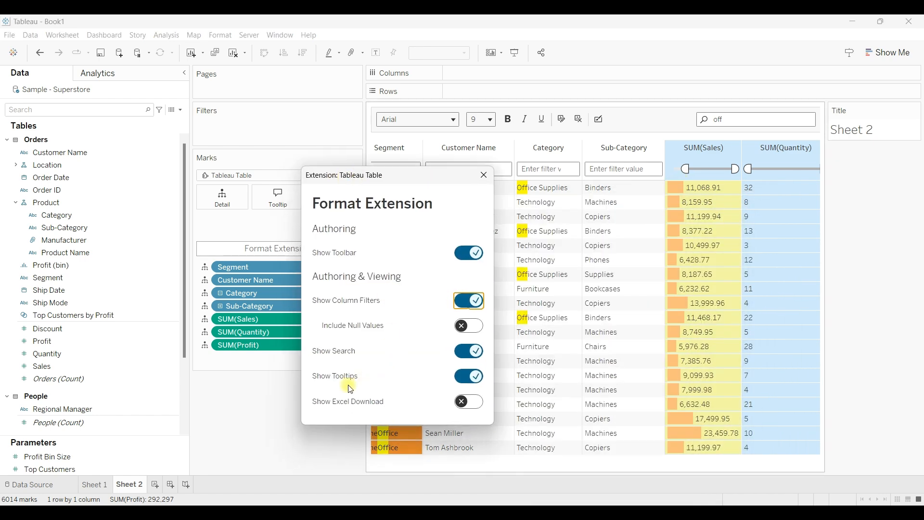
{"action": "left_click", "coordinate": [467, 403]}
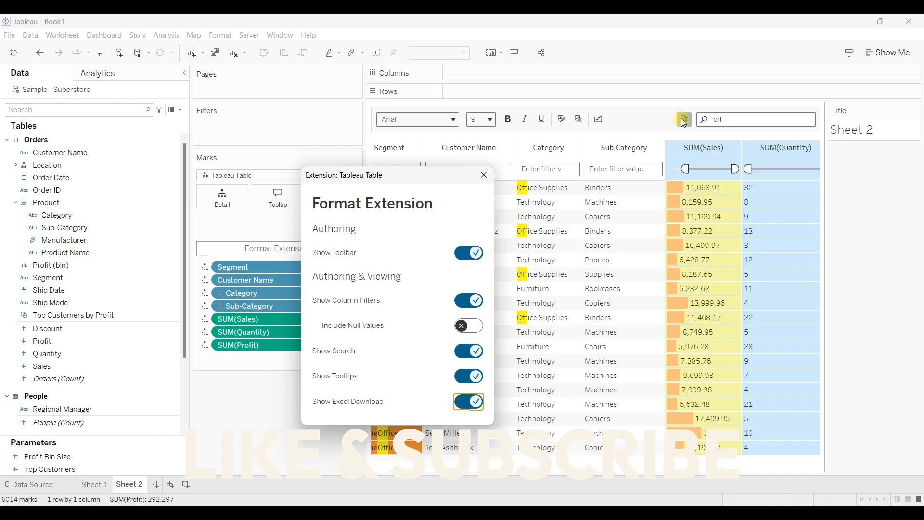
{"action": "left_click", "coordinate": [469, 327]}
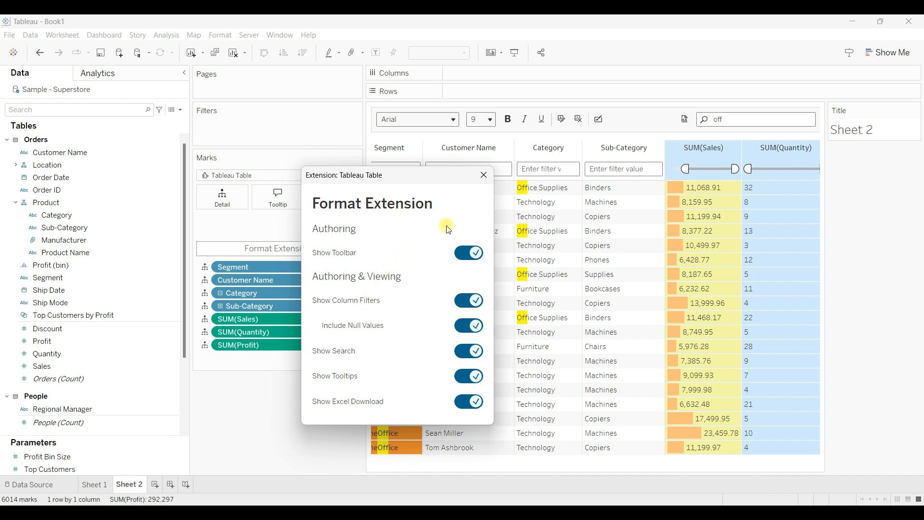
{"action": "left_click", "coordinate": [484, 176]}
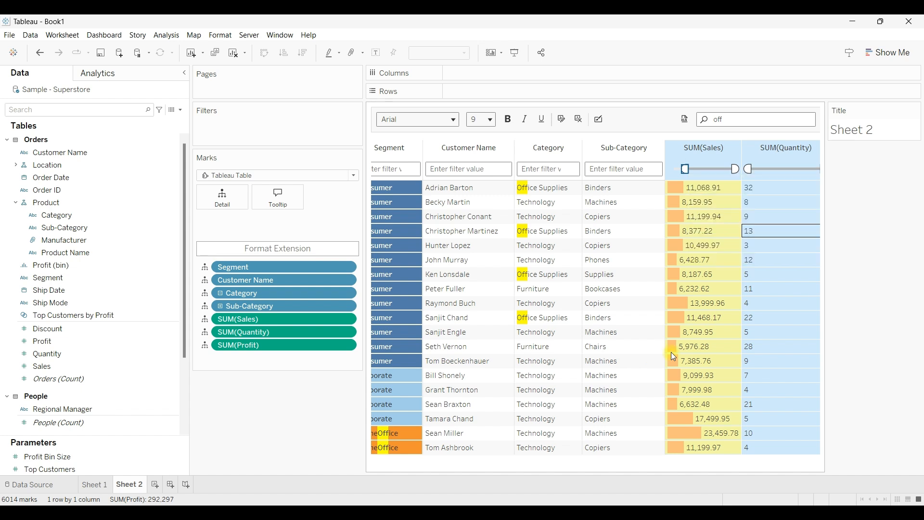
- Export the filtered table as an Excel file named Sheet 2 to the Downloads folder and dismiss the download notice
{"action": "left_click", "coordinate": [683, 119]}
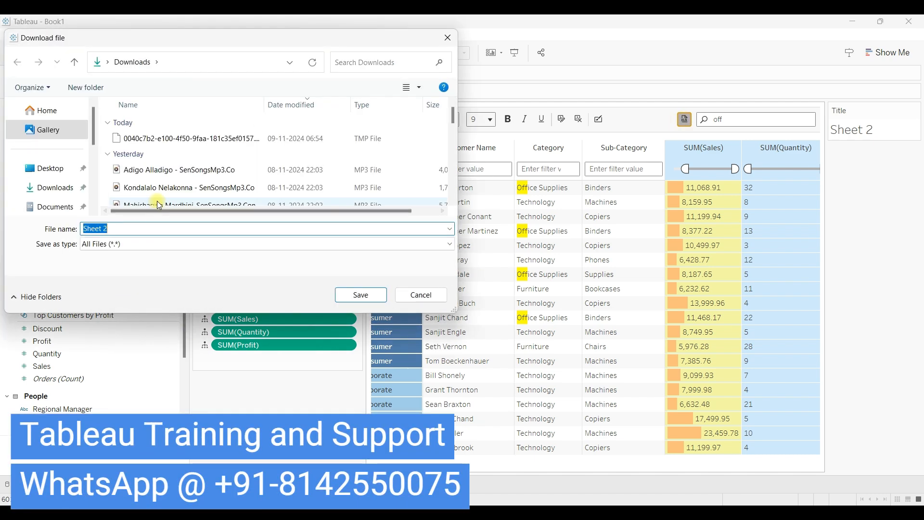
{"action": "left_click", "coordinate": [361, 294]}
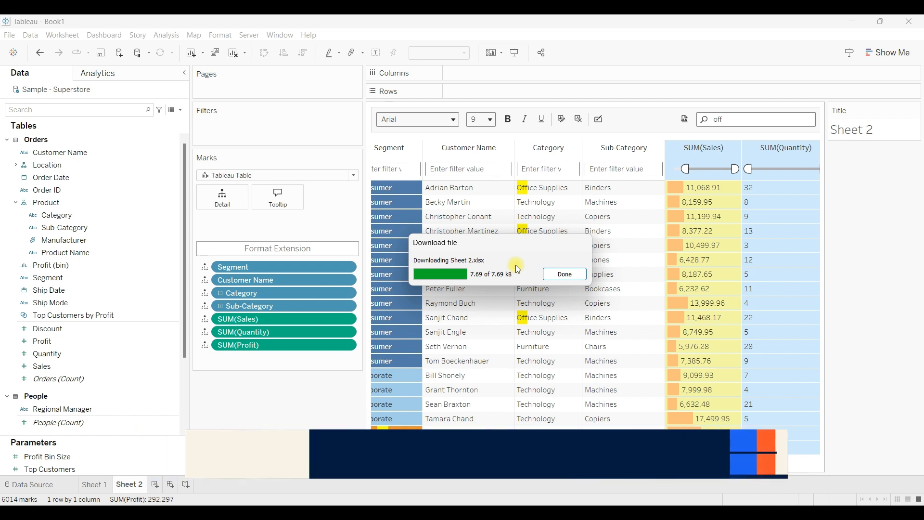
{"action": "left_click", "coordinate": [563, 275]}
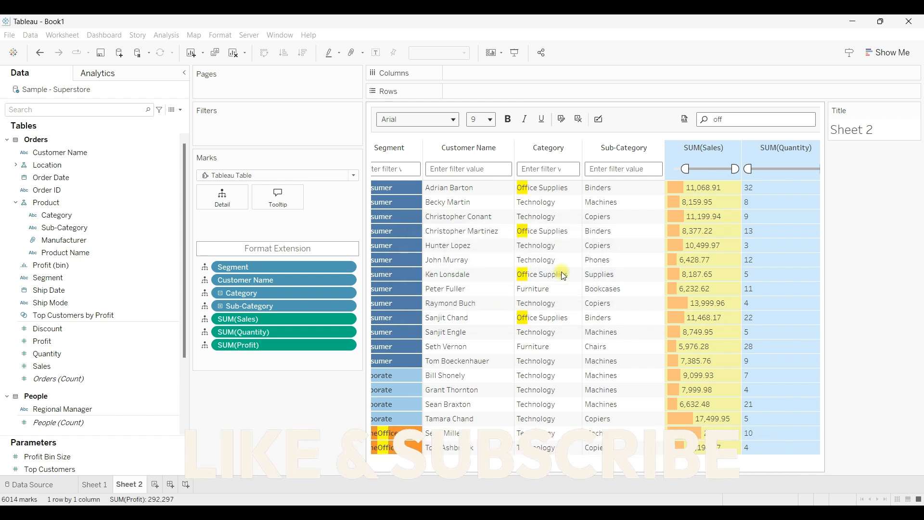
- Add a new worksheet and build a bar chart with Sales on Rows and Category on Columns
{"action": "left_click", "coordinate": [155, 484]}
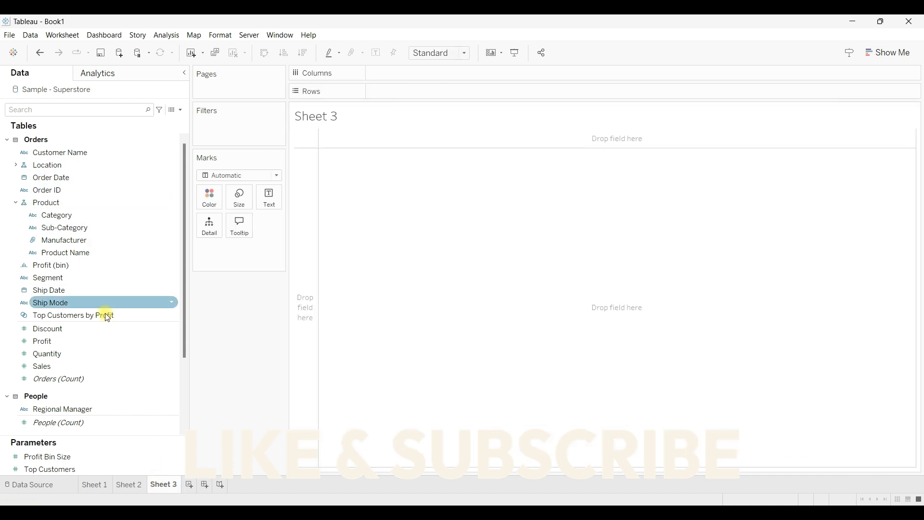
{"action": "left_click_drag", "start_coordinate": [43, 366], "coordinate": [380, 97]}
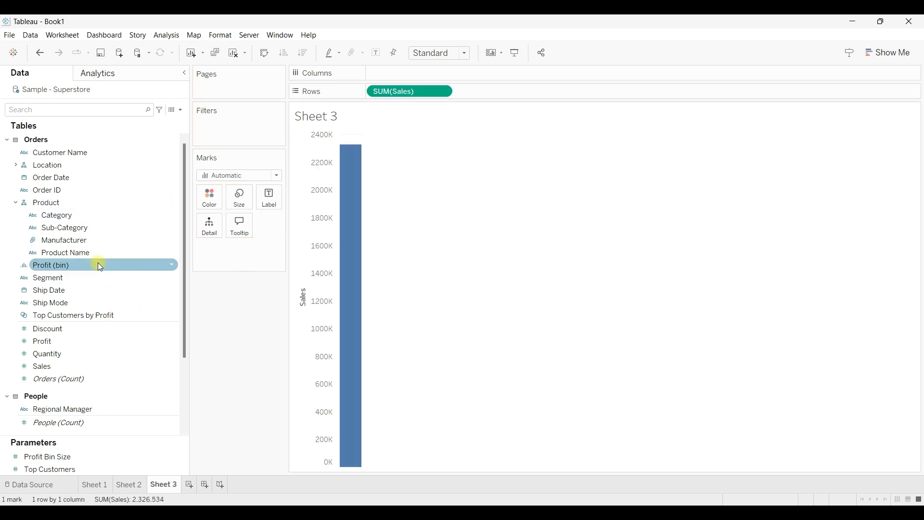
{"action": "left_click_drag", "start_coordinate": [72, 215], "coordinate": [386, 70]}
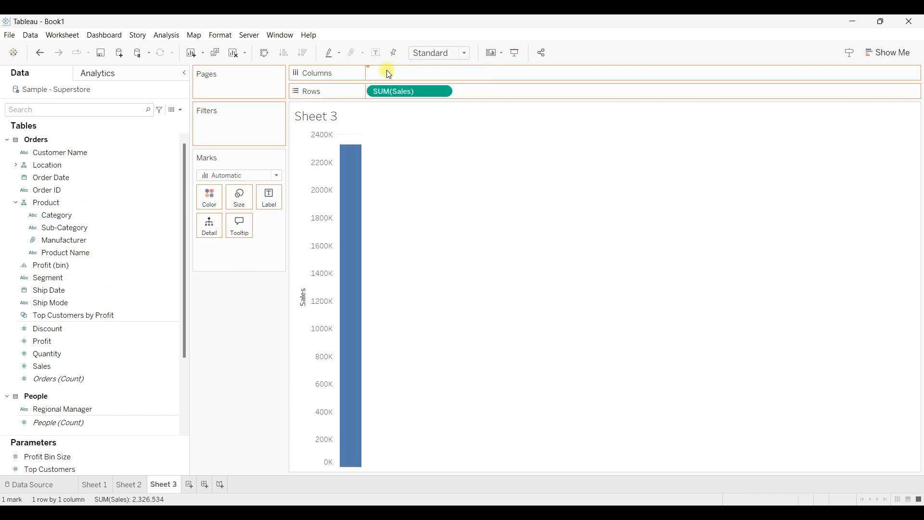
- Create a new dashboard and place the Sheet 2 table on it with the Sheet 3 bar chart above
{"action": "left_click", "coordinate": [205, 485]}
{"action": "mouse_move", "coordinate": [108, 200]}
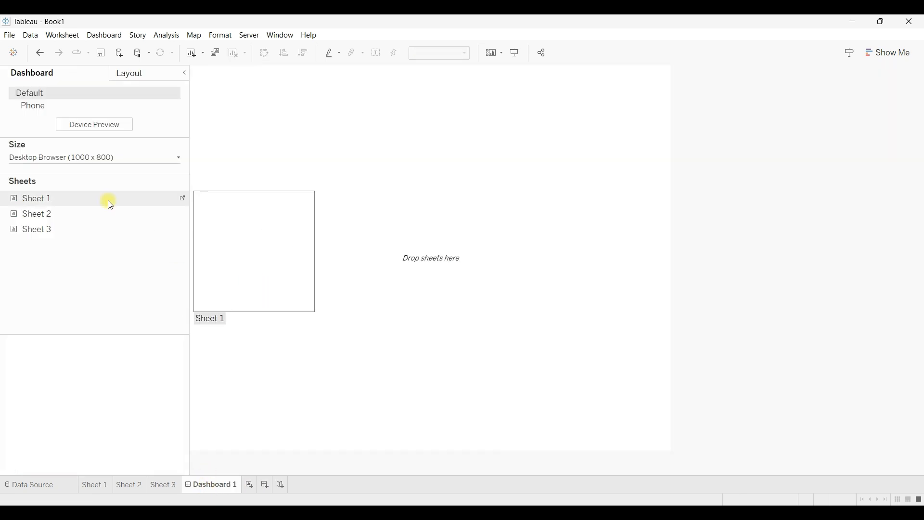
{"action": "left_click_drag", "start_coordinate": [51, 217], "coordinate": [291, 191]}
{"action": "mouse_move", "coordinate": [41, 235]}
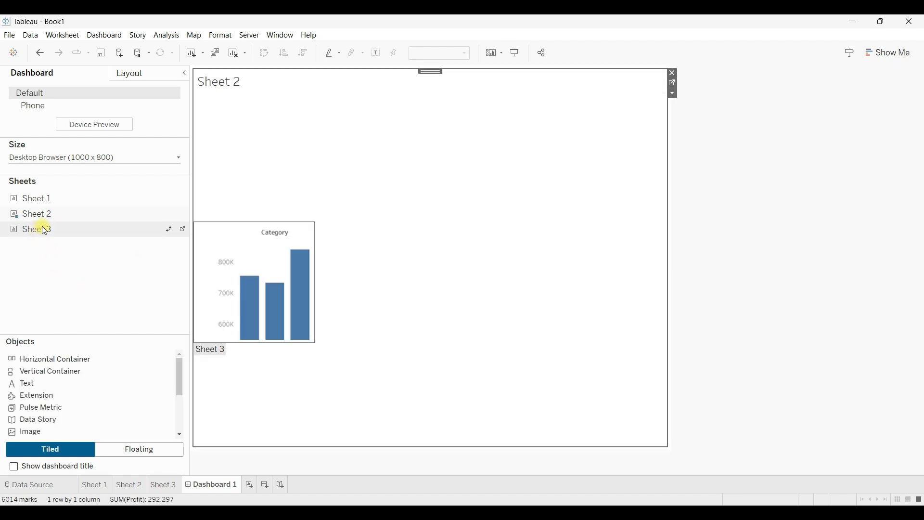
{"action": "left_click_drag", "start_coordinate": [43, 230], "coordinate": [399, 201]}
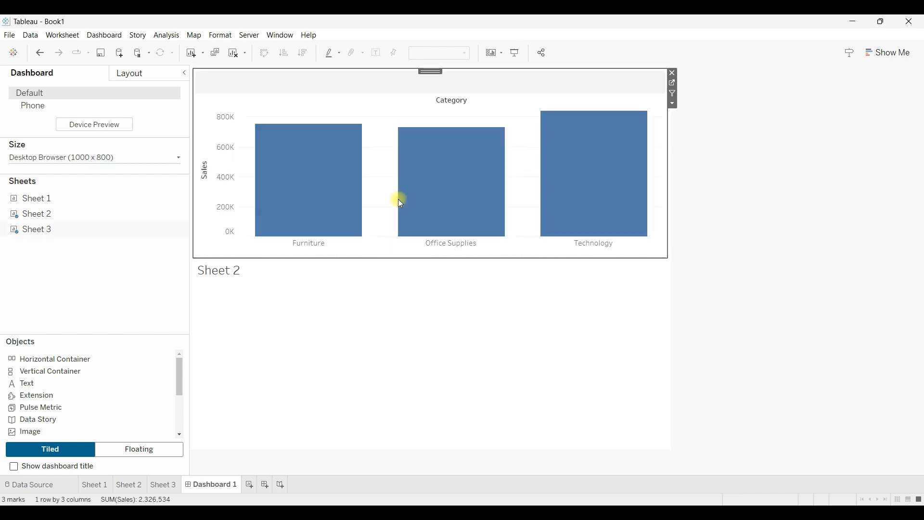
- Go from the blank table on the dashboard to its Sheet 2 worksheet, return to Dashboard 1 and expand the dashboard pane
{"action": "mouse_move", "coordinate": [27, 217]}
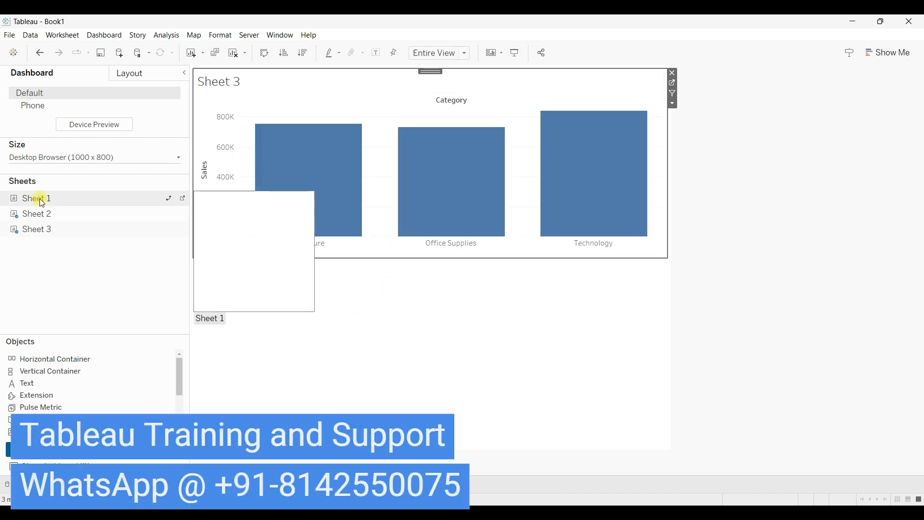
{"action": "left_click_drag", "start_coordinate": [27, 217], "coordinate": [268, 320]}
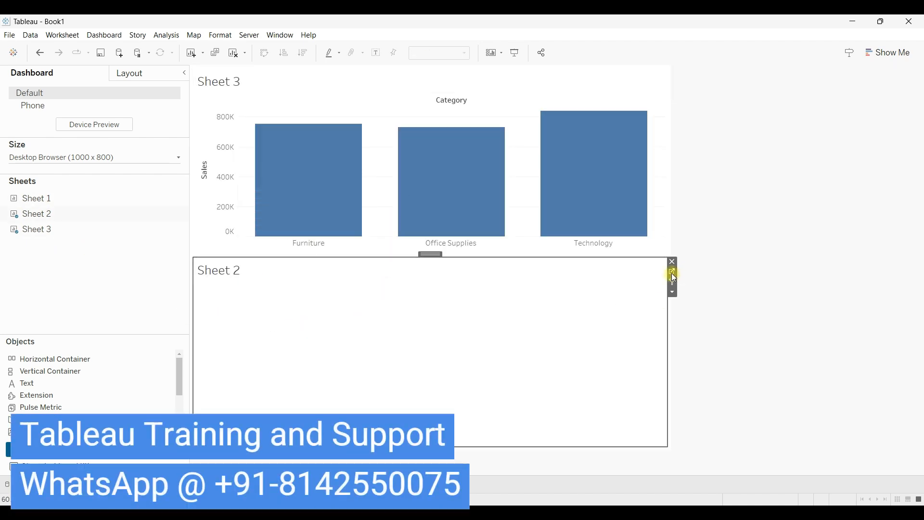
{"action": "left_click", "coordinate": [672, 272]}
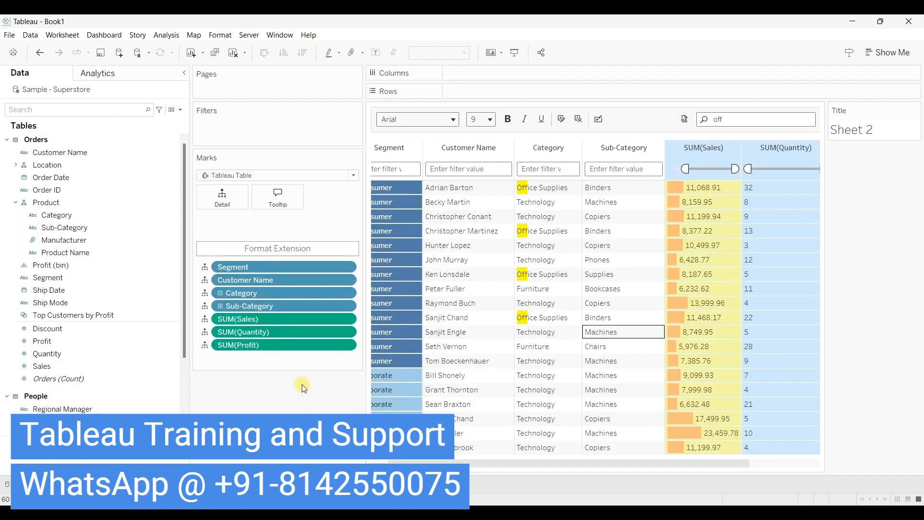
{"action": "left_click", "coordinate": [217, 486]}
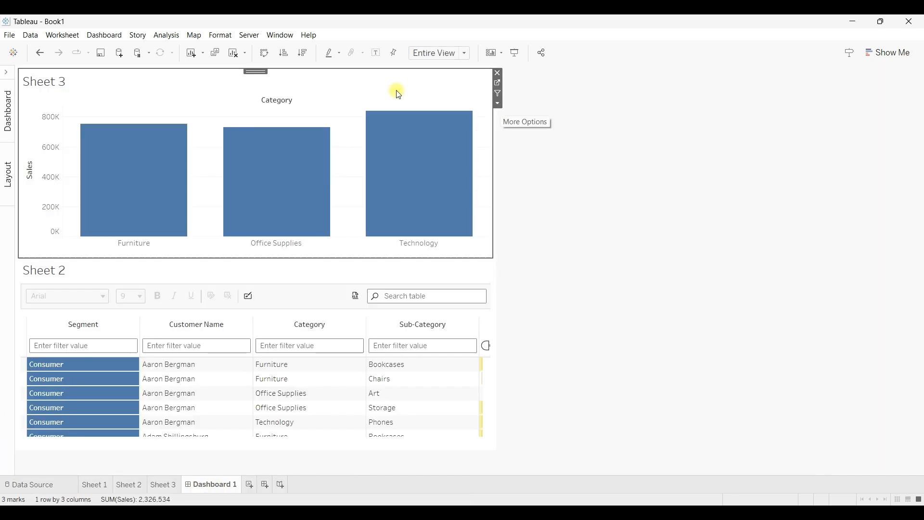
{"action": "left_click", "coordinate": [4, 74]}
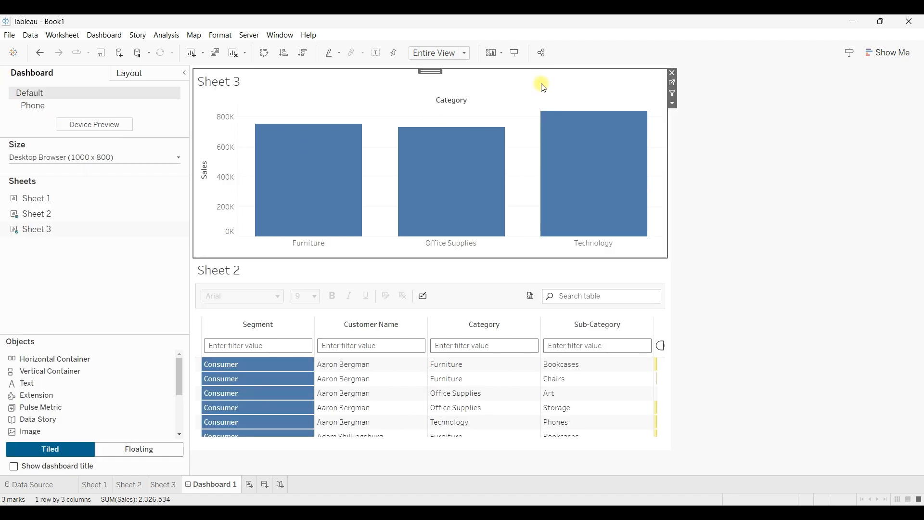
- Use the Sheet 3 bar chart as a filter and filter the table by Furniture, Office Supplies and Technology in turn
{"action": "left_click", "coordinate": [674, 92]}
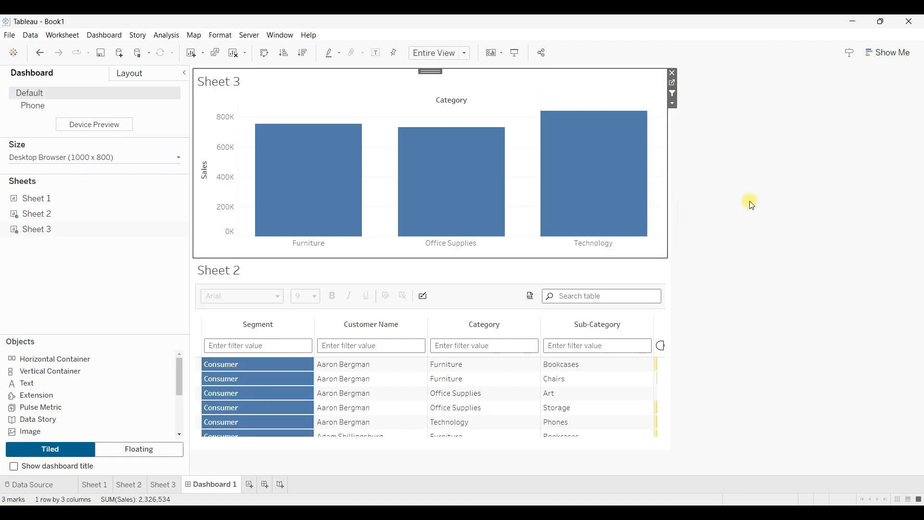
{"action": "left_click", "coordinate": [322, 202]}
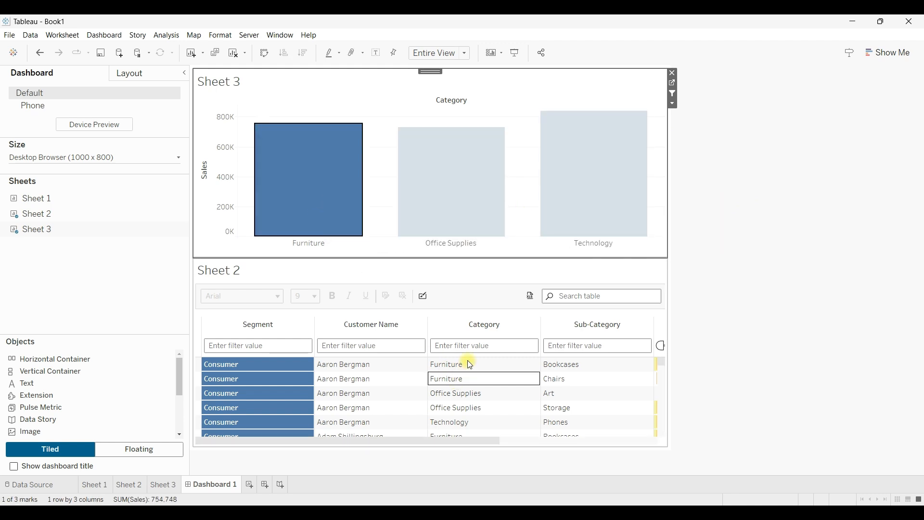
{"action": "mouse_move", "coordinate": [481, 400]}
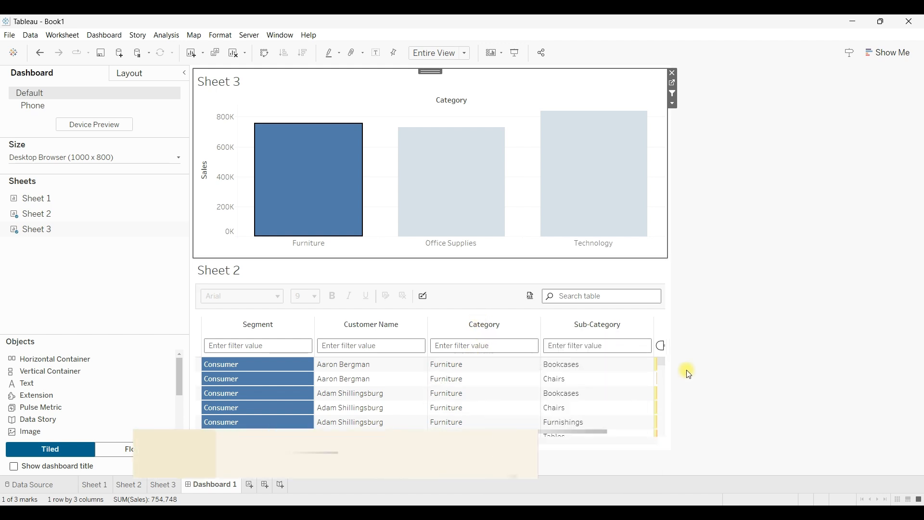
{"action": "left_click", "coordinate": [663, 361]}
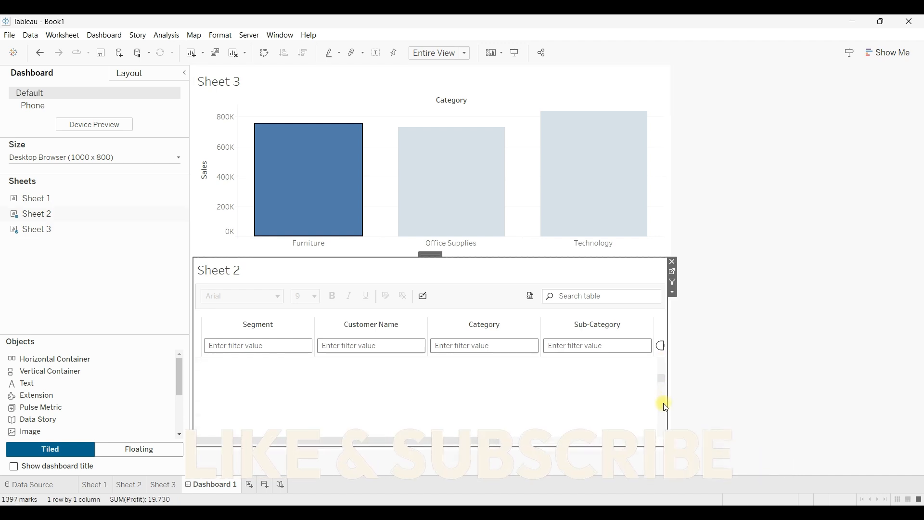
{"action": "left_click", "coordinate": [452, 197]}
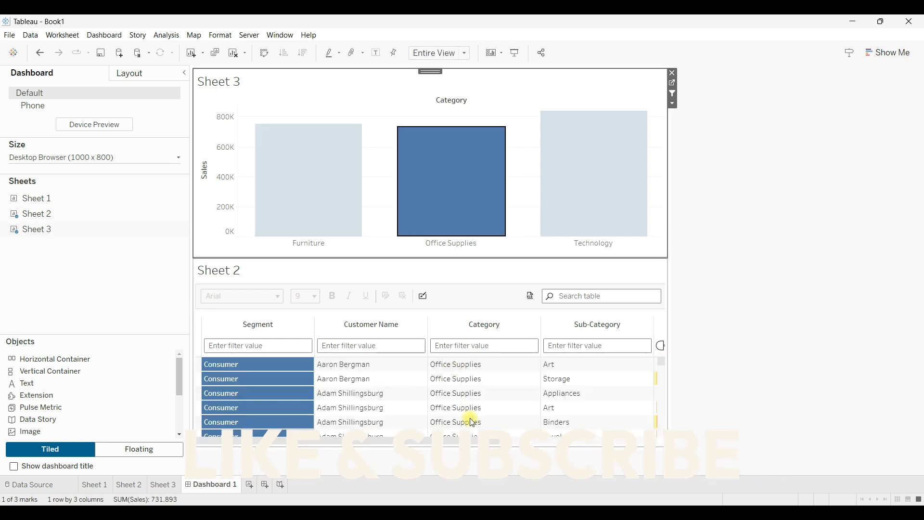
{"action": "left_click", "coordinate": [582, 193]}
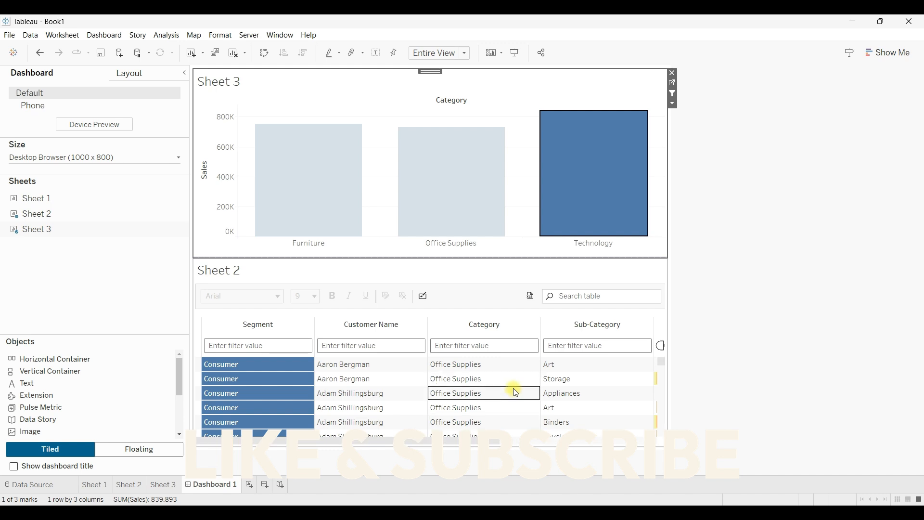